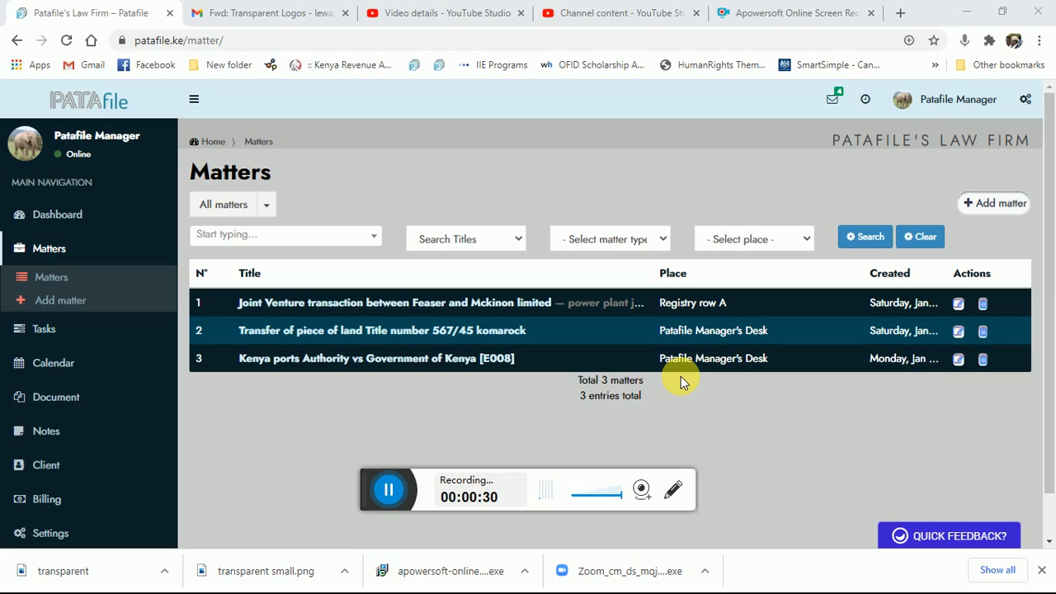
- Open a new expense form for client Kenya Ports Authority in the matter Kenya ports Authority vs Government of Kenya
{"action": "left_click", "coordinate": [317, 360]}
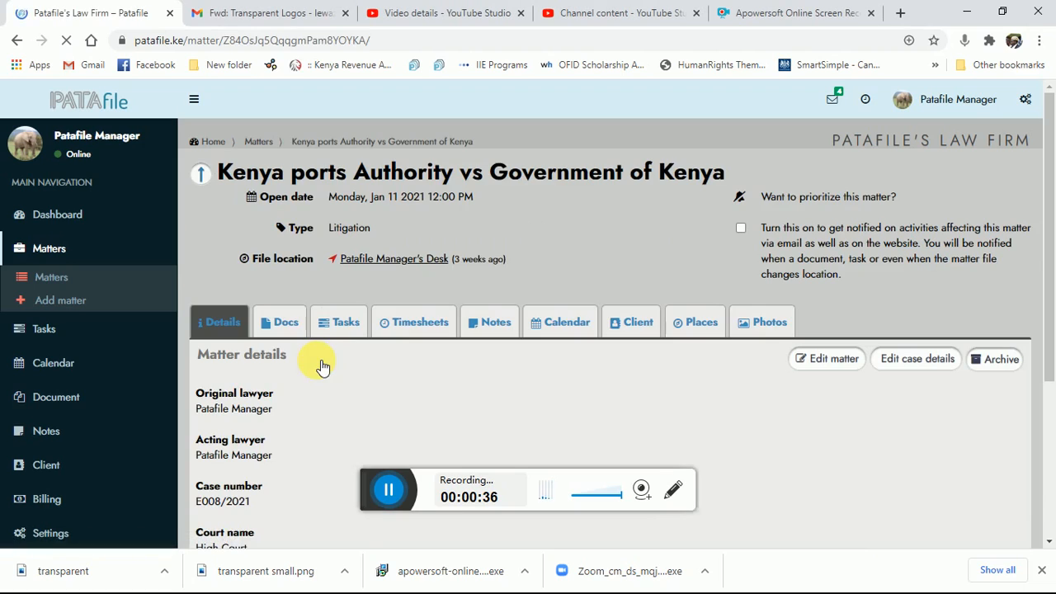
{"action": "left_click", "coordinate": [640, 327]}
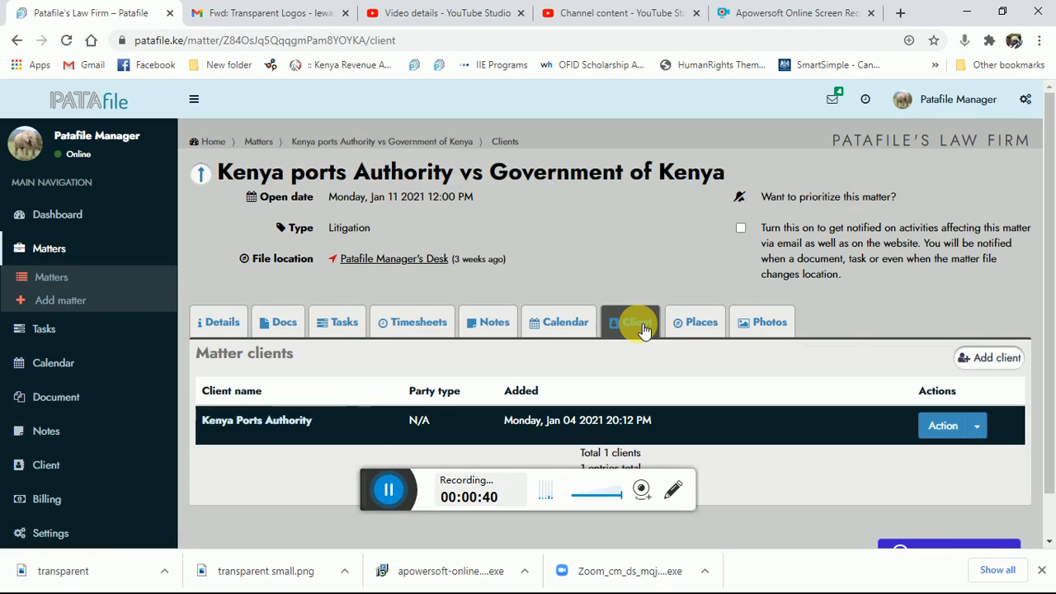
{"action": "left_click", "coordinate": [980, 428]}
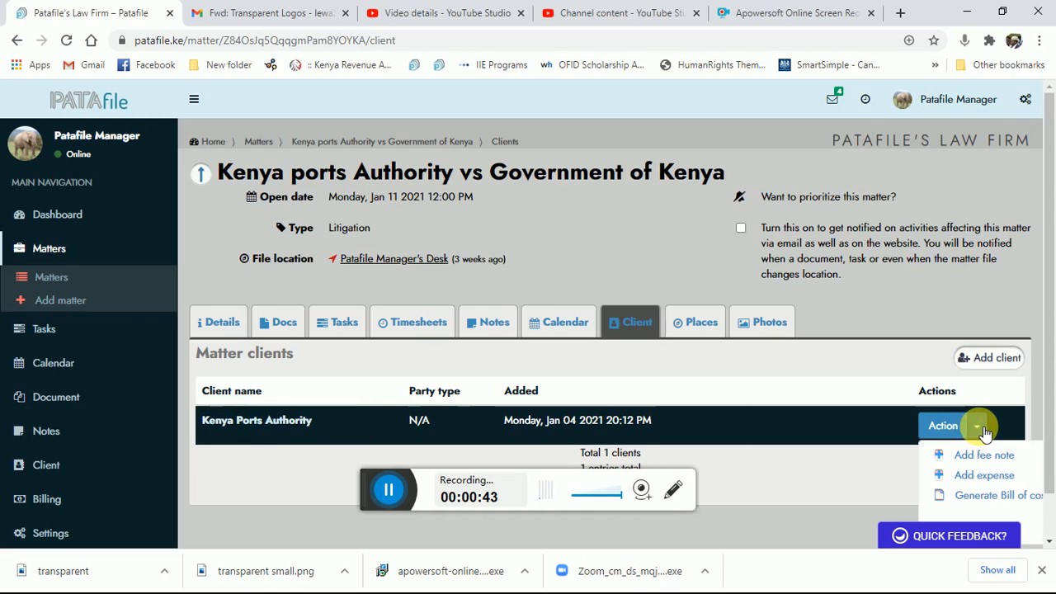
{"action": "left_click", "coordinate": [981, 477]}
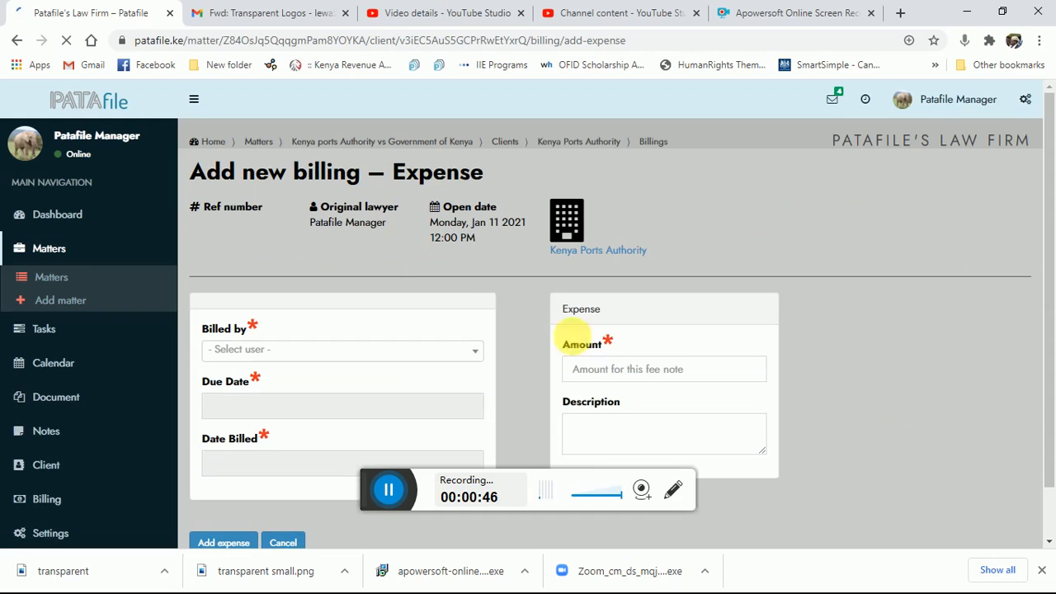
{"action": "left_click", "coordinate": [479, 355]}
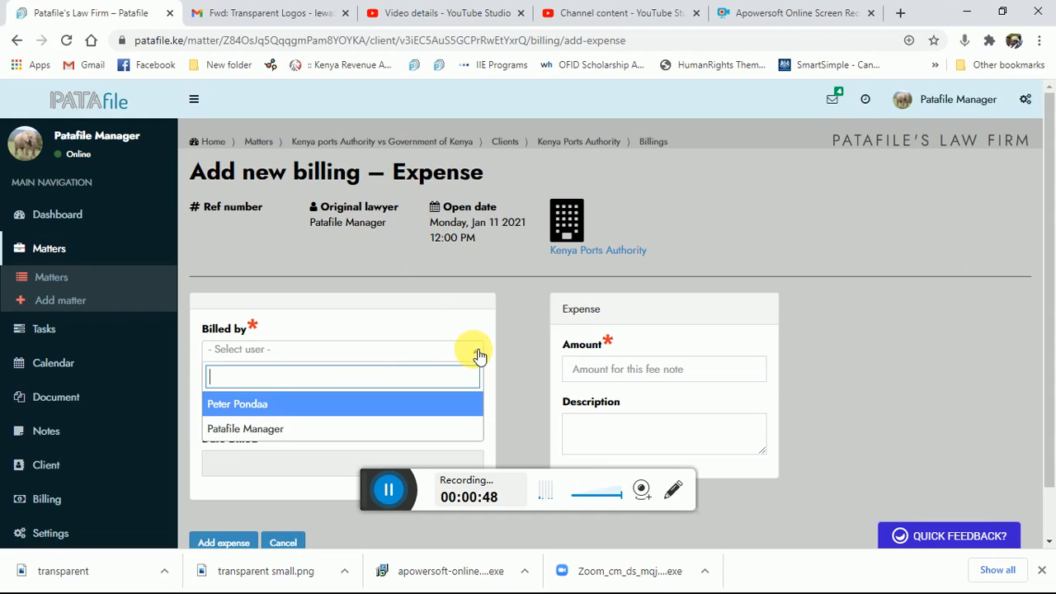
{"action": "left_click", "coordinate": [256, 435]}
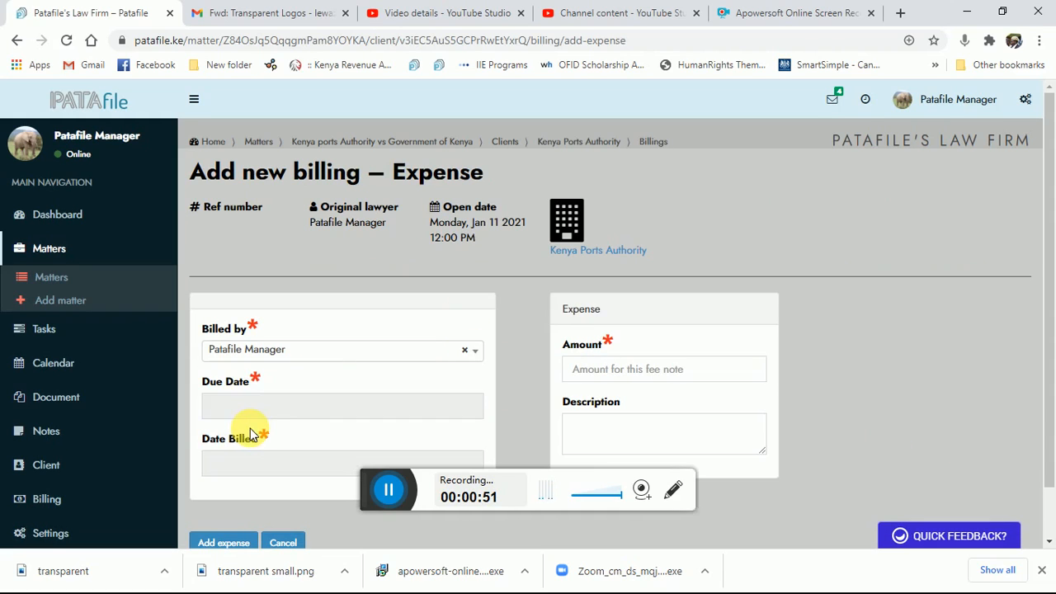
{"action": "left_click", "coordinate": [460, 407]}
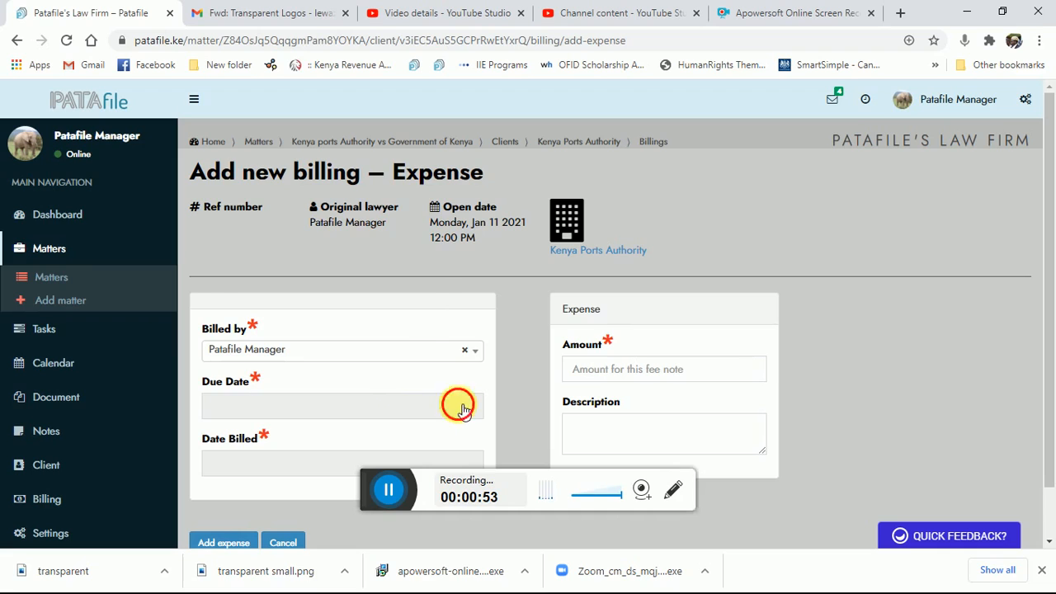
{"action": "left_click", "coordinate": [421, 348]}
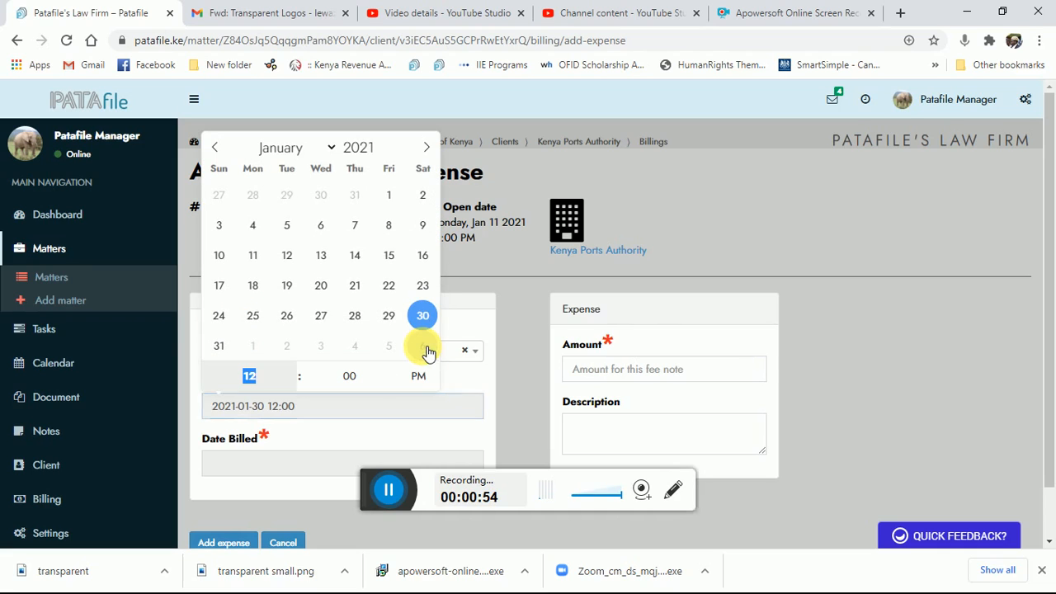
{"action": "left_click", "coordinate": [274, 465]}
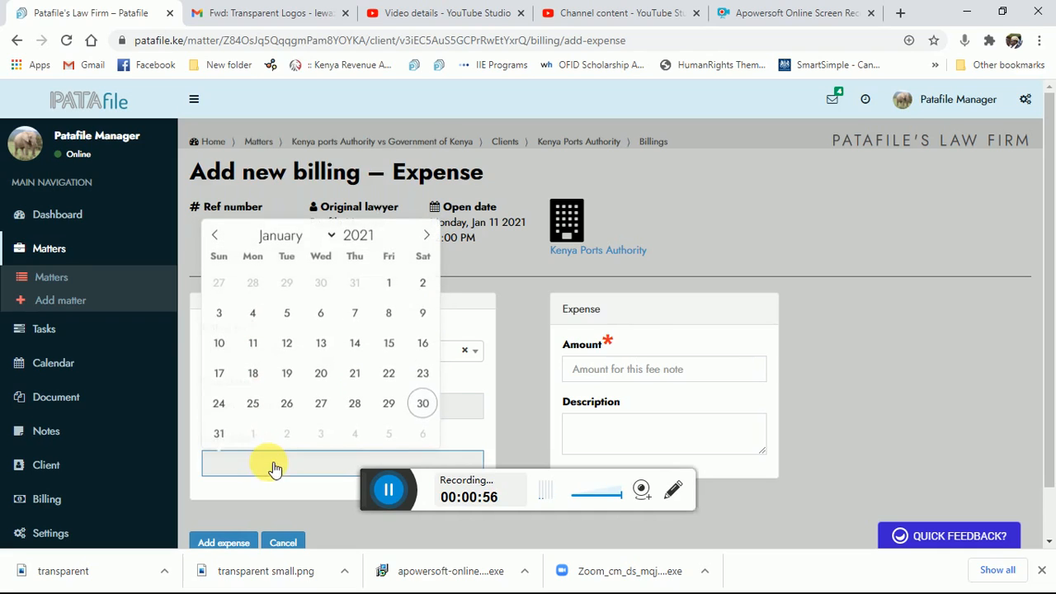
{"action": "left_click", "coordinate": [421, 405]}
- Enter the amount 70000 and description "Court filing fees payment mpesa message", and submit the expense
{"action": "left_click_drag", "start_coordinate": [1052, 264], "coordinate": [1049, 344]}
{"action": "left_click", "coordinate": [638, 321]}
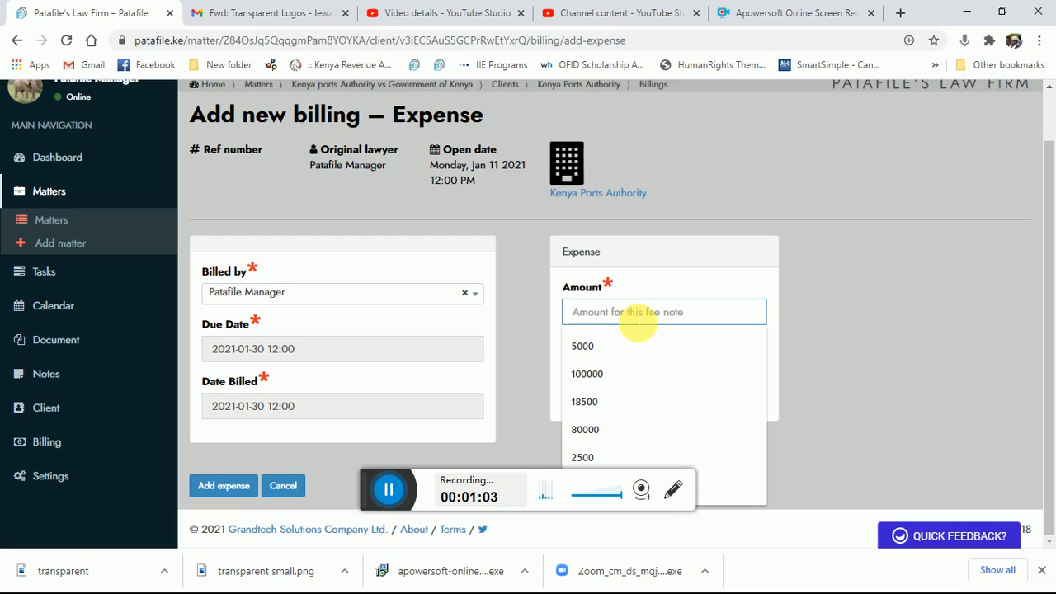
{"action": "type", "text": "70"}
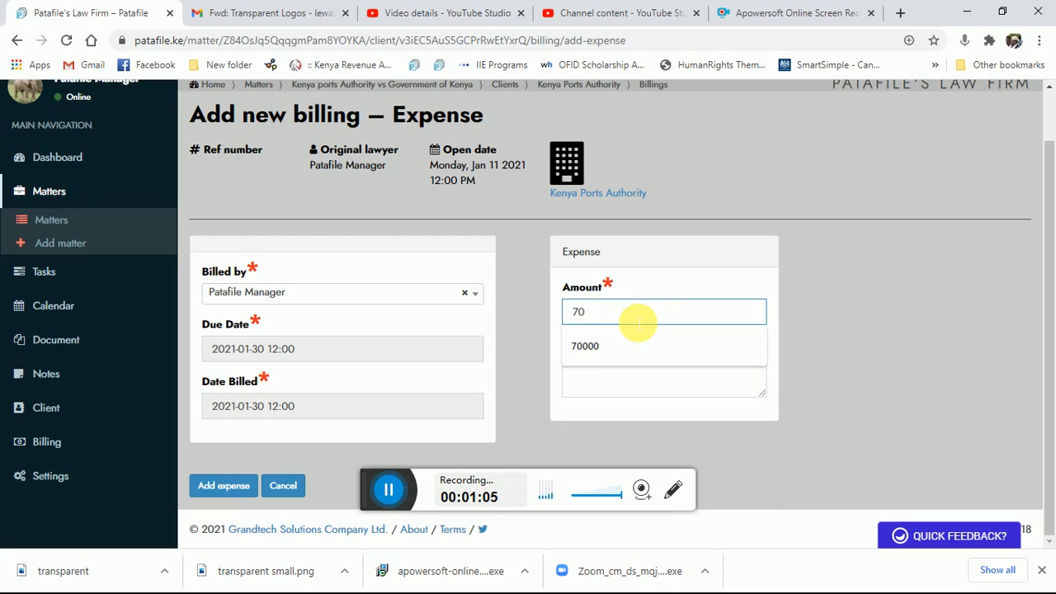
{"action": "type", "text": "000"}
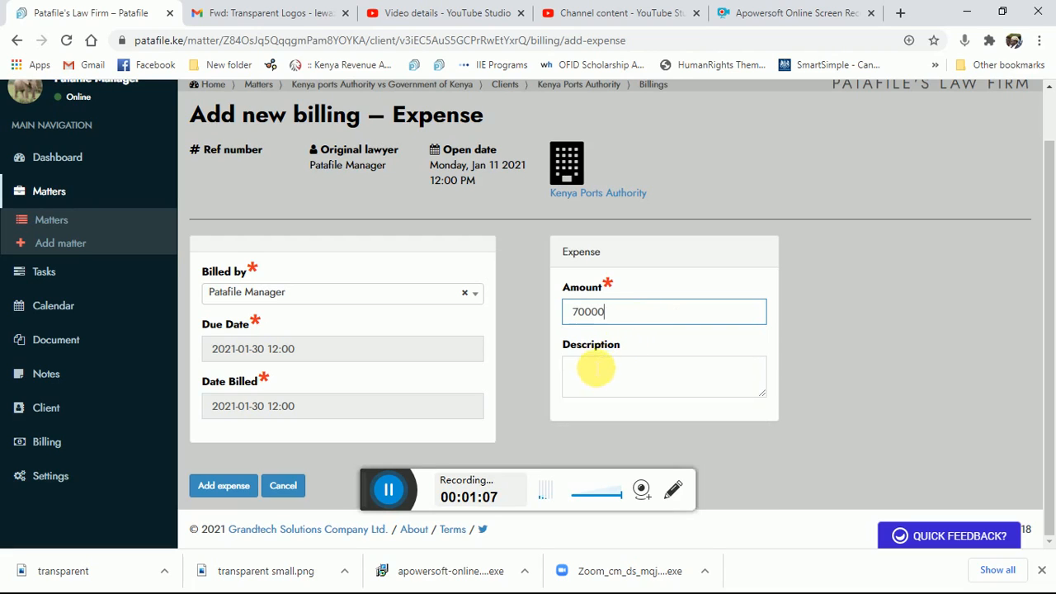
{"action": "left_click", "coordinate": [594, 371]}
{"action": "type", "text": "Co"}
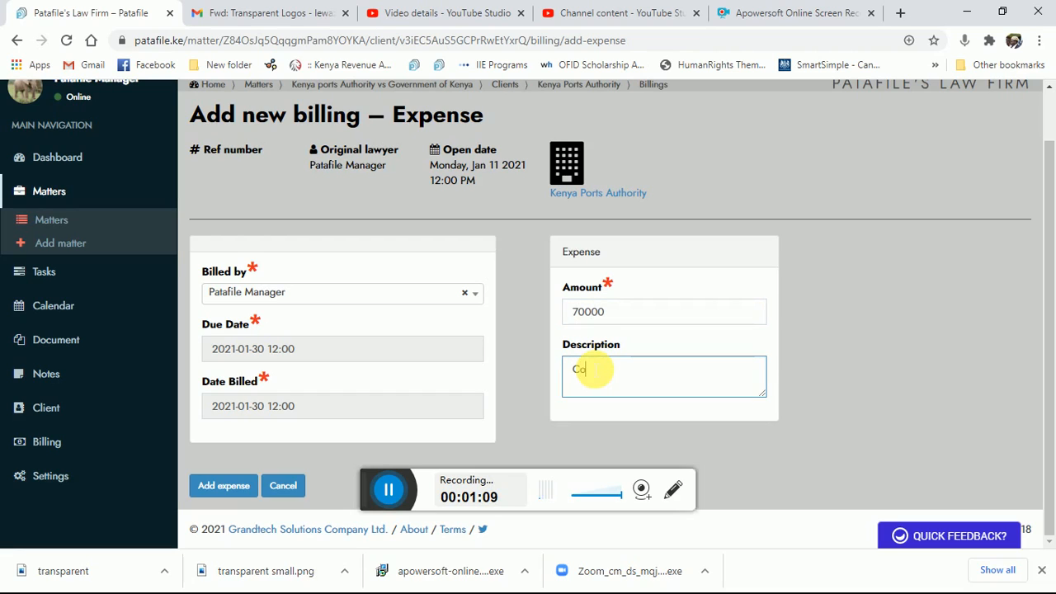
{"action": "type", "text": "urt filing"}
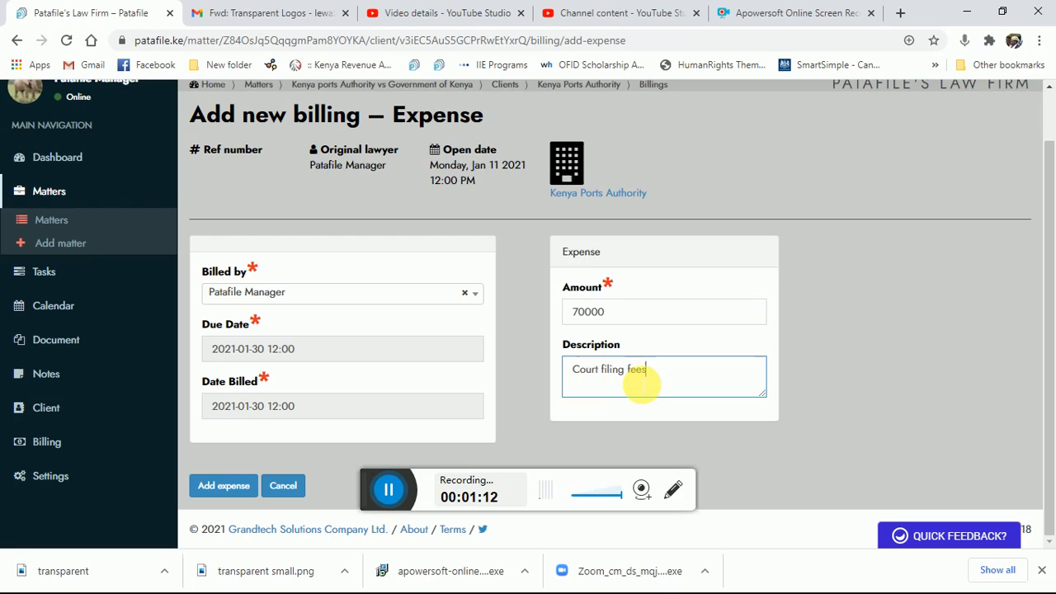
{"action": "type", "text": " fees "}
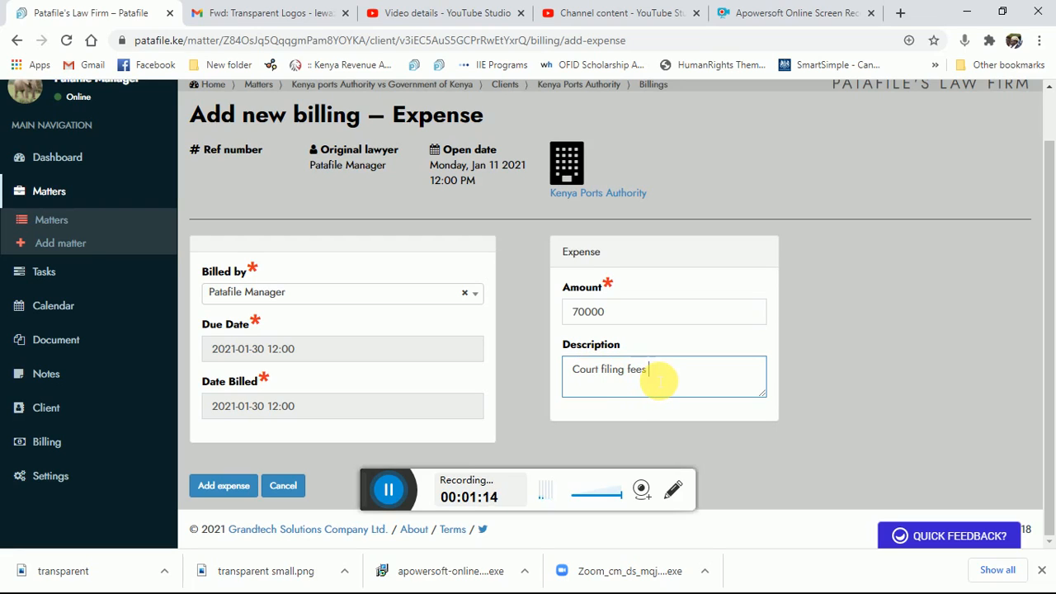
{"action": "type", "text": "p"}
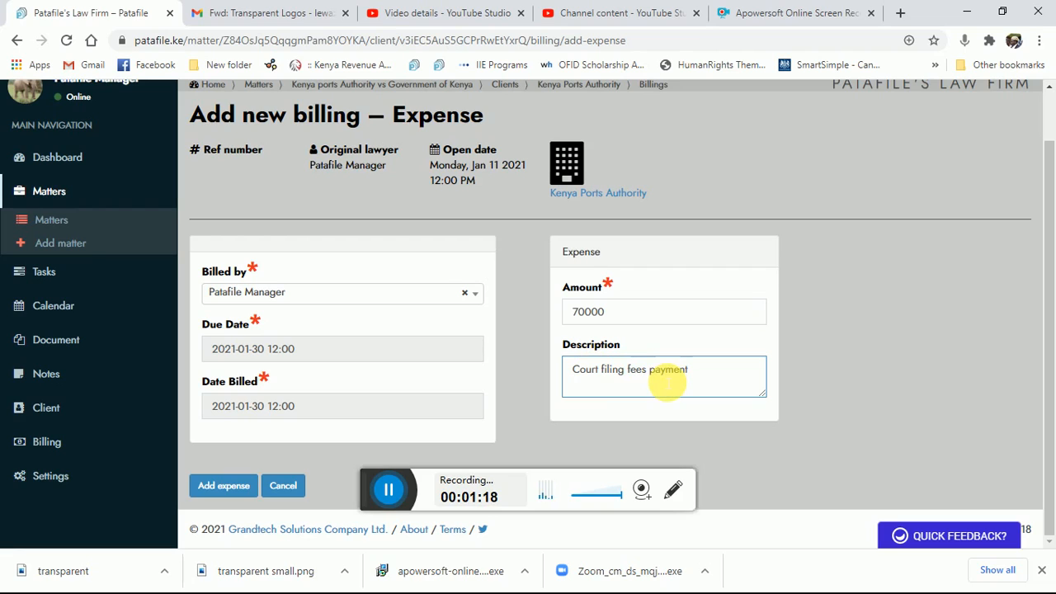
{"action": "type", "text": "ayment mpesa message"}
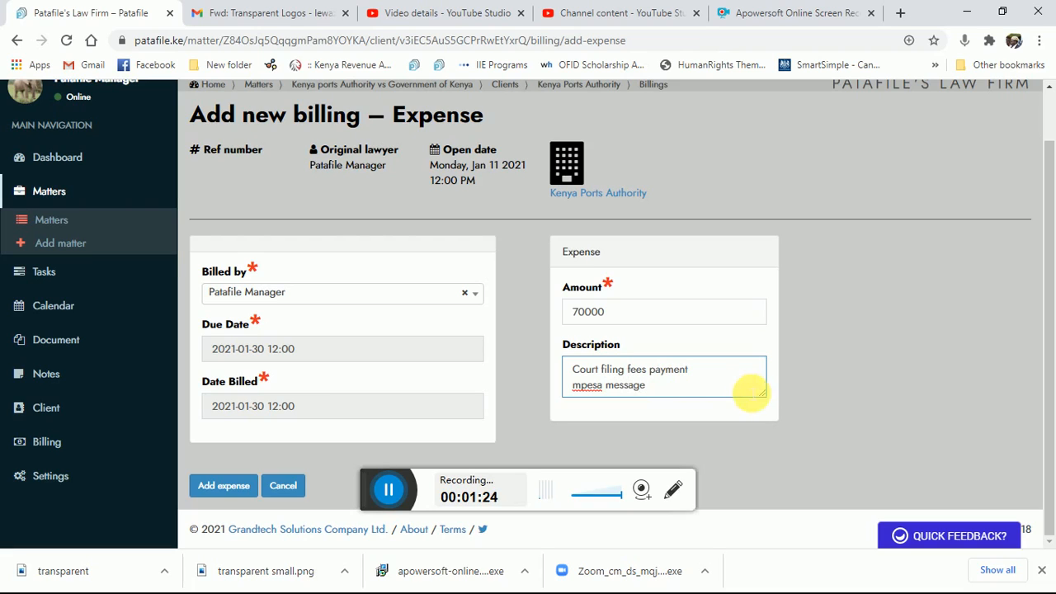
{"action": "left_click", "coordinate": [219, 487]}
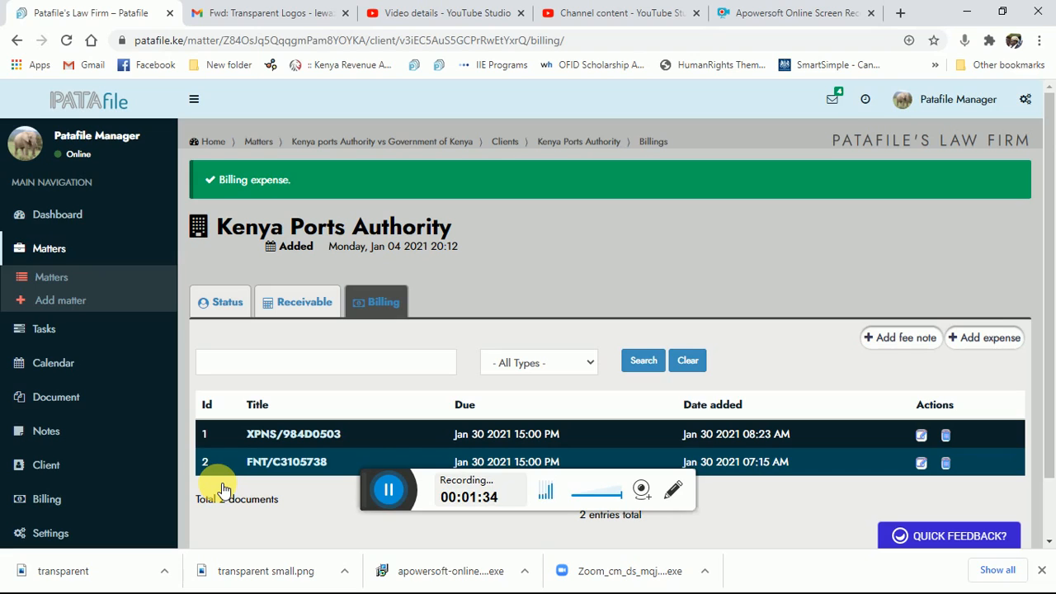
{"action": "left_click", "coordinate": [991, 340]}
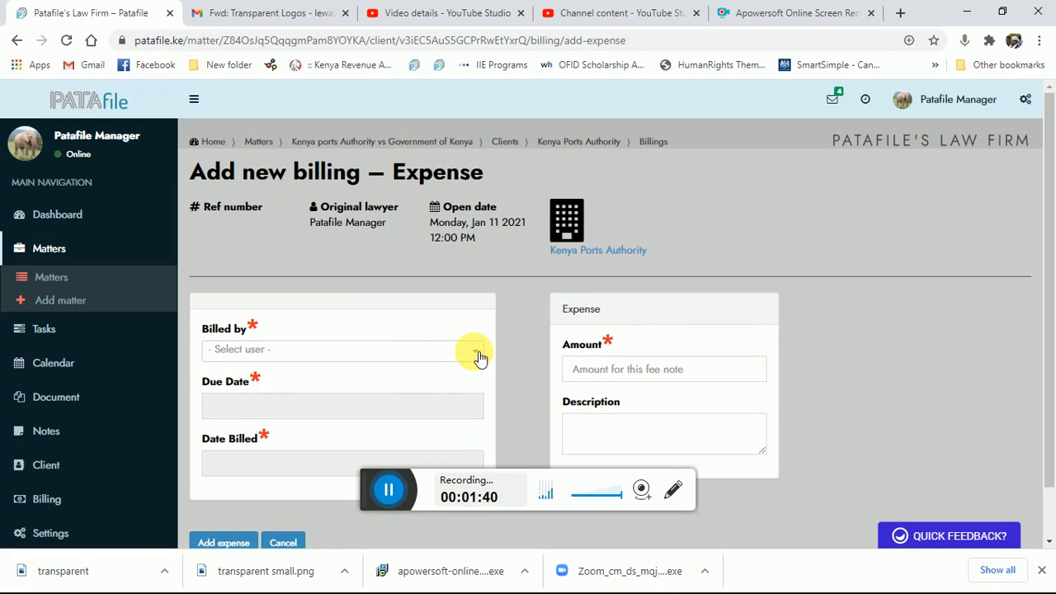
{"action": "left_click", "coordinate": [480, 357]}
{"action": "left_click", "coordinate": [251, 432]}
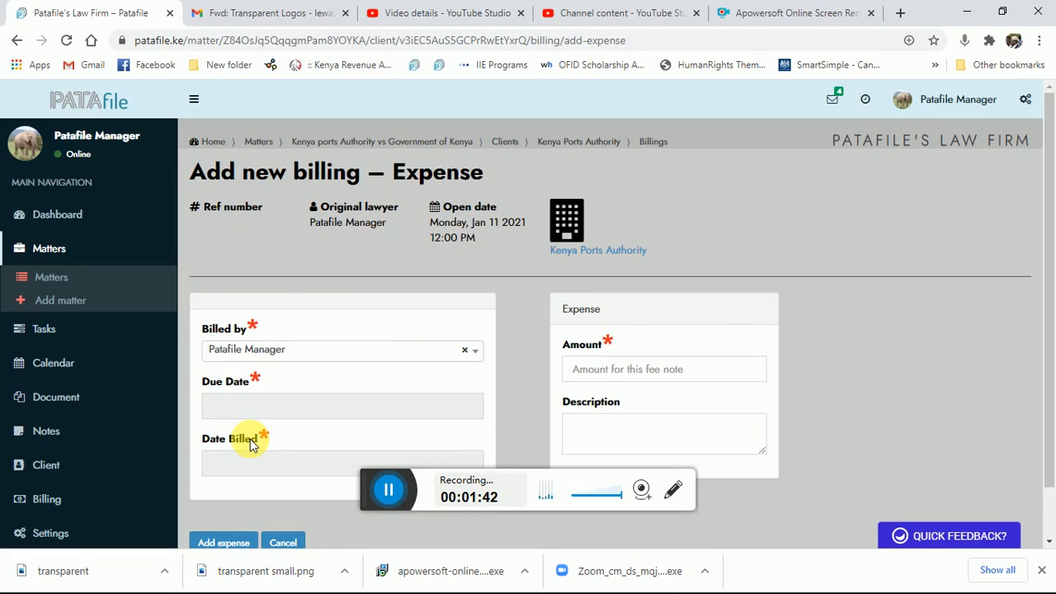
{"action": "left_click", "coordinate": [251, 413]}
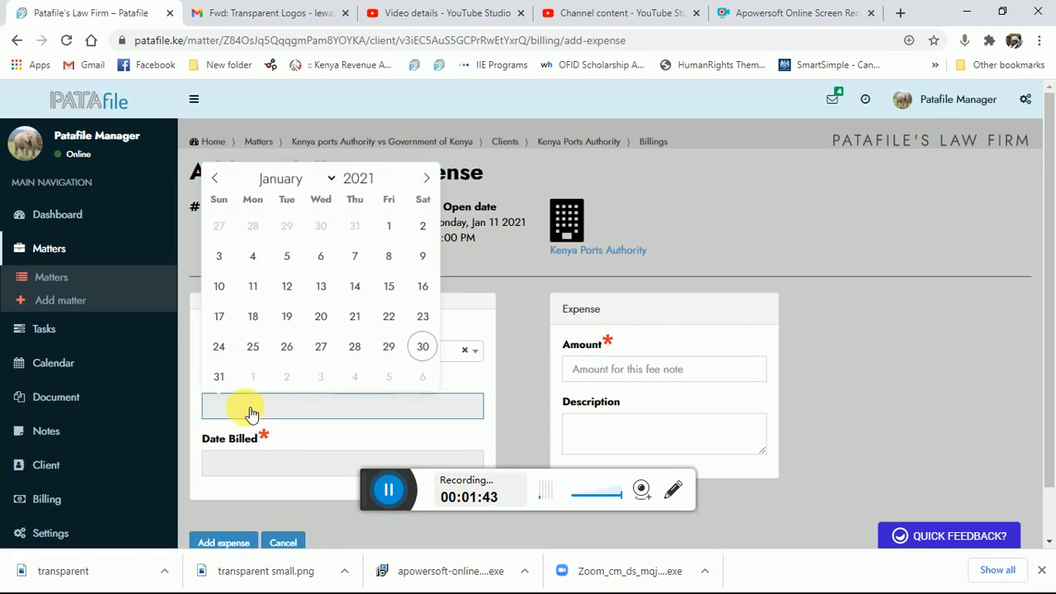
{"action": "left_click", "coordinate": [427, 345]}
{"action": "left_click", "coordinate": [261, 463]}
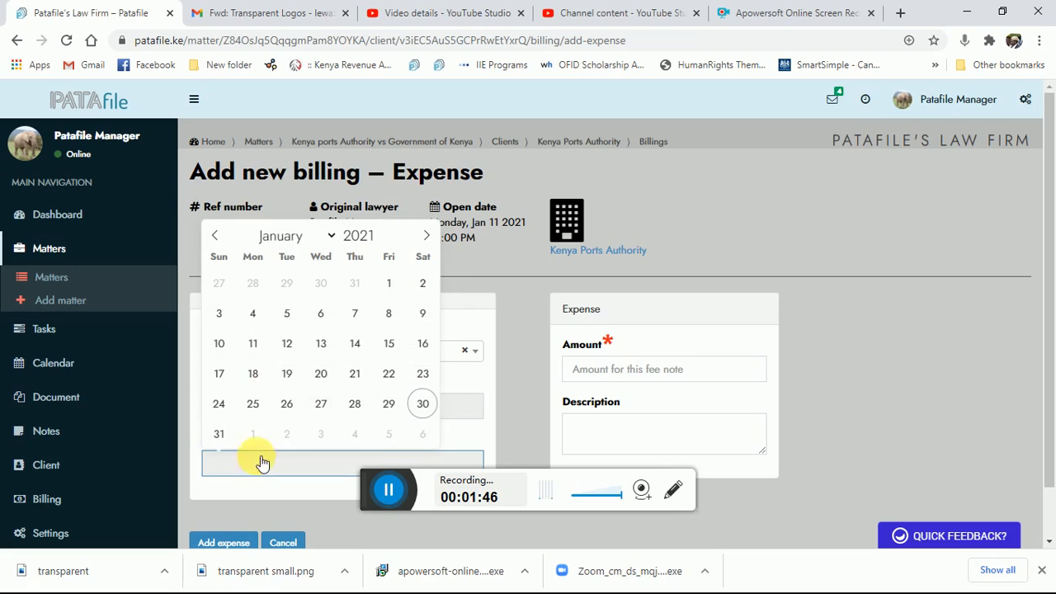
{"action": "left_click", "coordinate": [424, 401]}
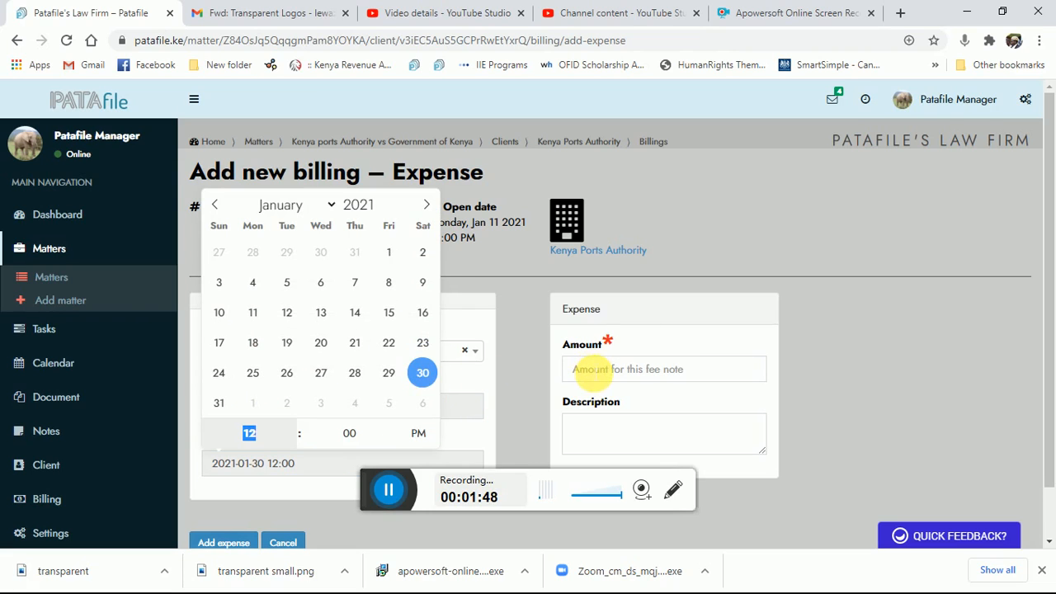
- Enter the amount 10000 and description "flight to mombasa to check on the subject land", and submit the second expense
{"action": "left_click", "coordinate": [590, 369]}
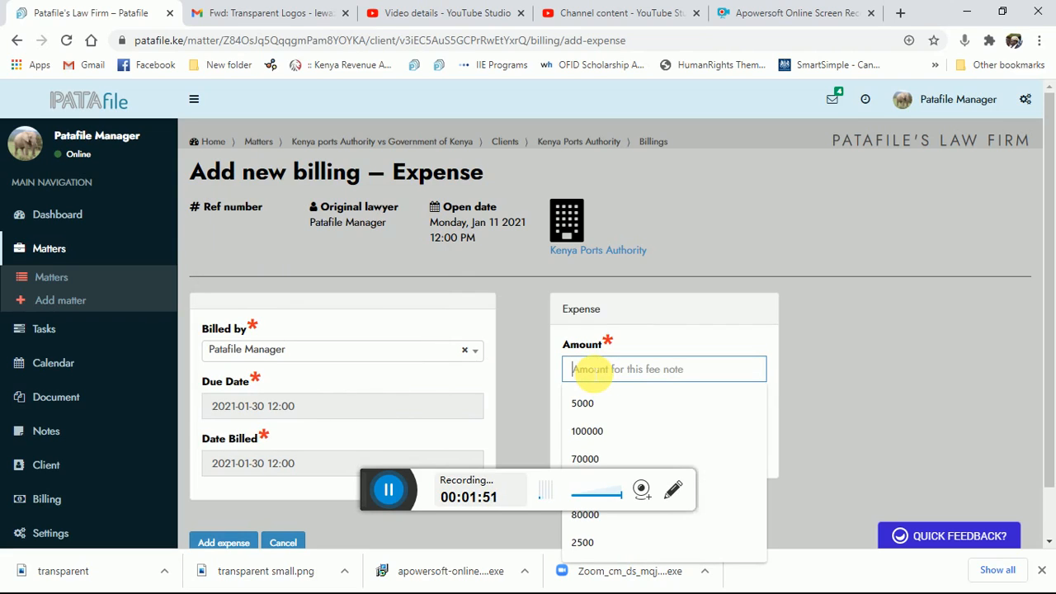
{"action": "type", "text": "10000"}
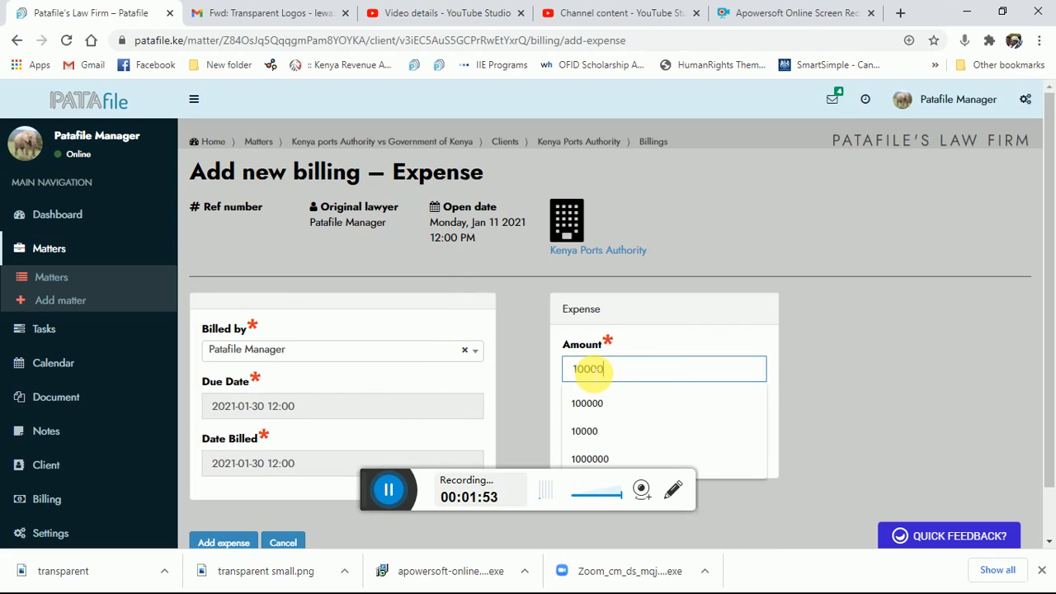
{"action": "left_click", "coordinate": [813, 382]}
{"action": "left_click", "coordinate": [591, 435]}
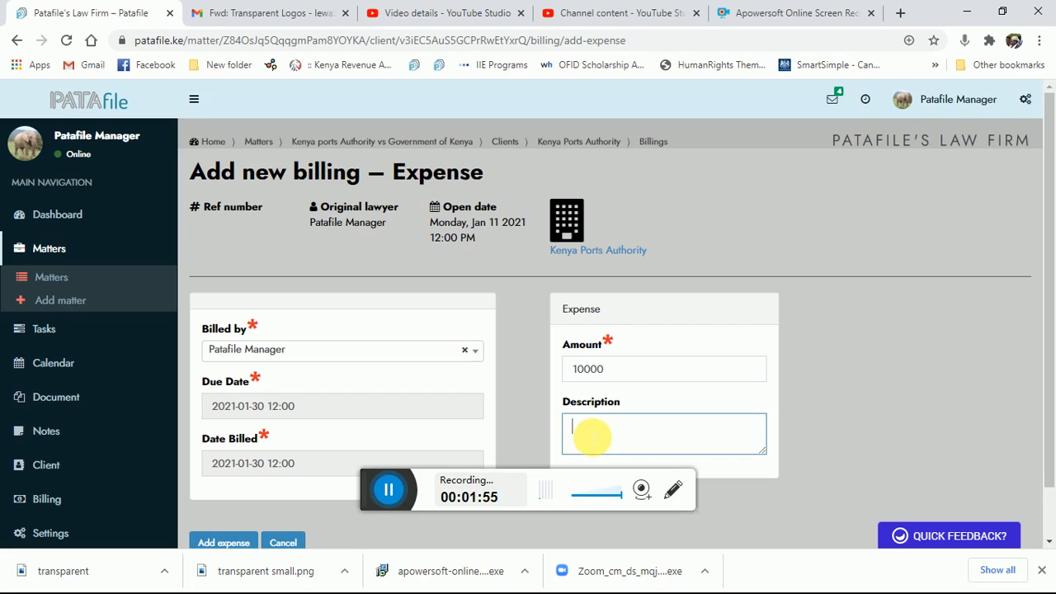
{"action": "type", "text": "flight to mombasa "}
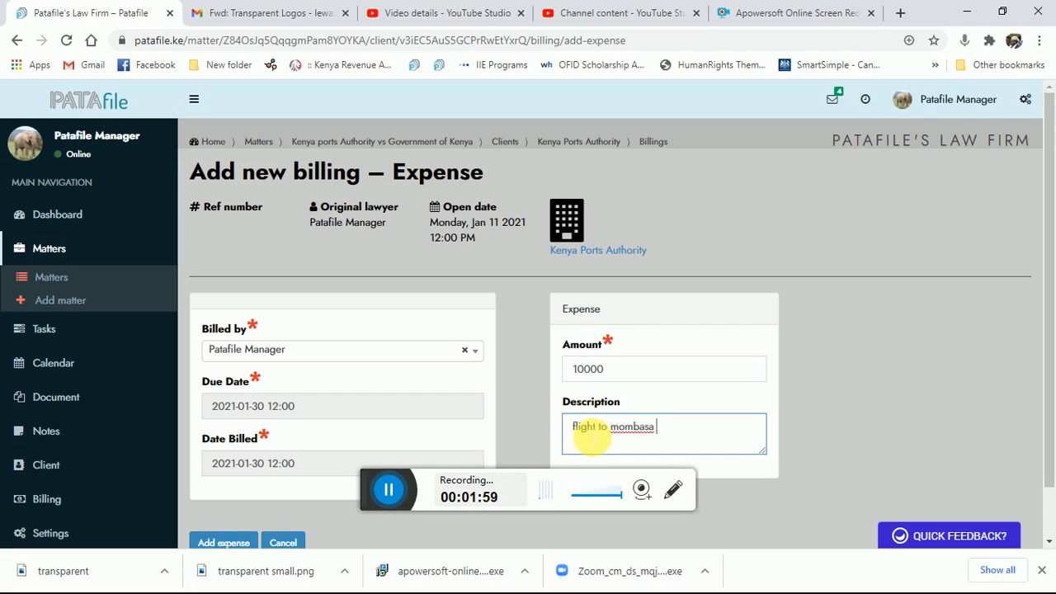
{"action": "type", "text": "to check on the"}
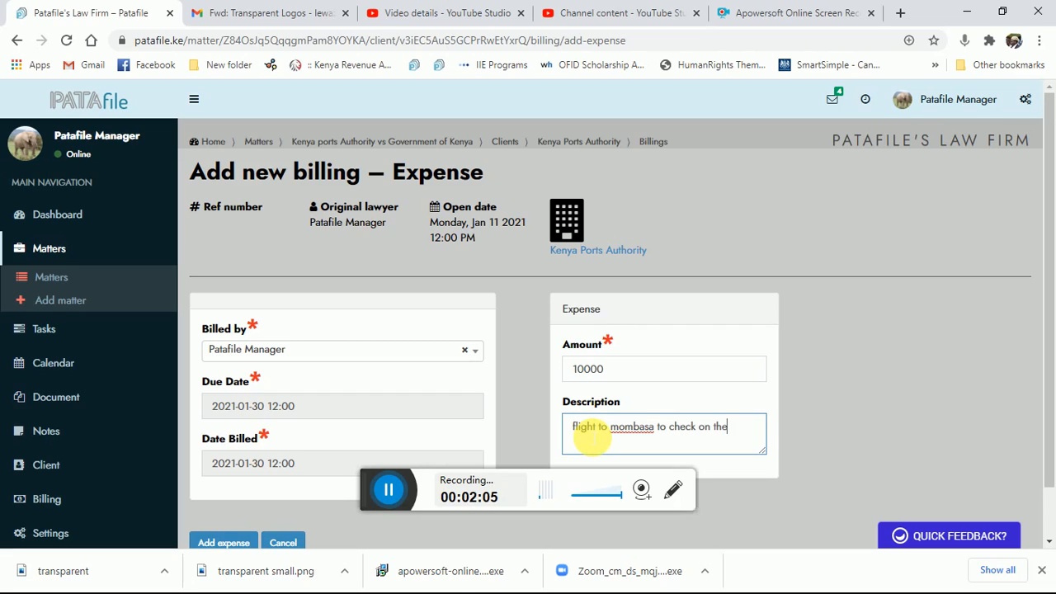
{"action": "type", "text": "subject land"}
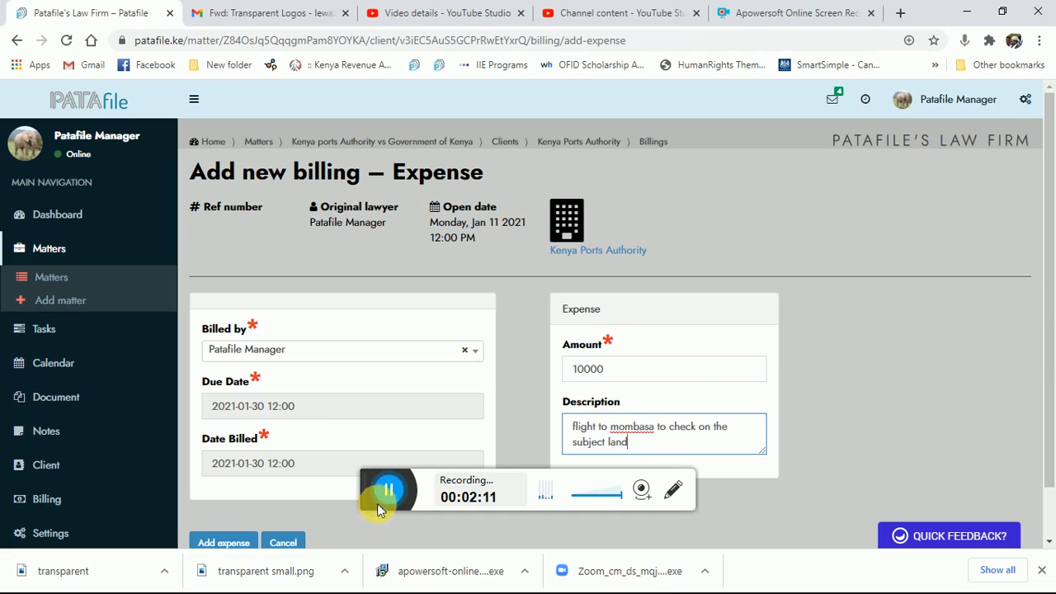
{"action": "left_click_drag", "start_coordinate": [378, 509], "coordinate": [433, 592]}
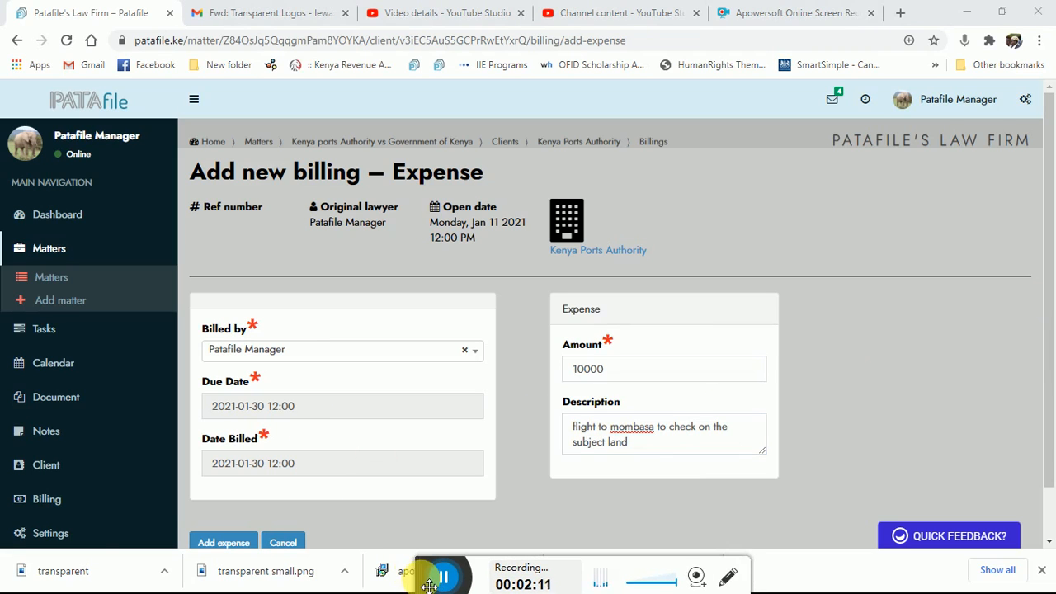
{"action": "left_click", "coordinate": [226, 543]}
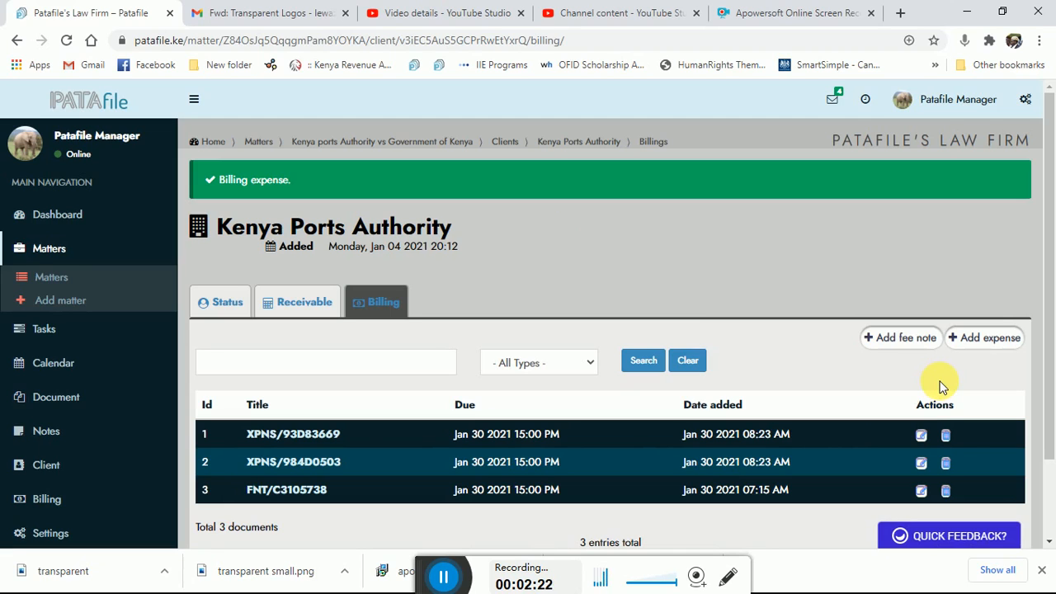
{"action": "left_click", "coordinate": [993, 338]}
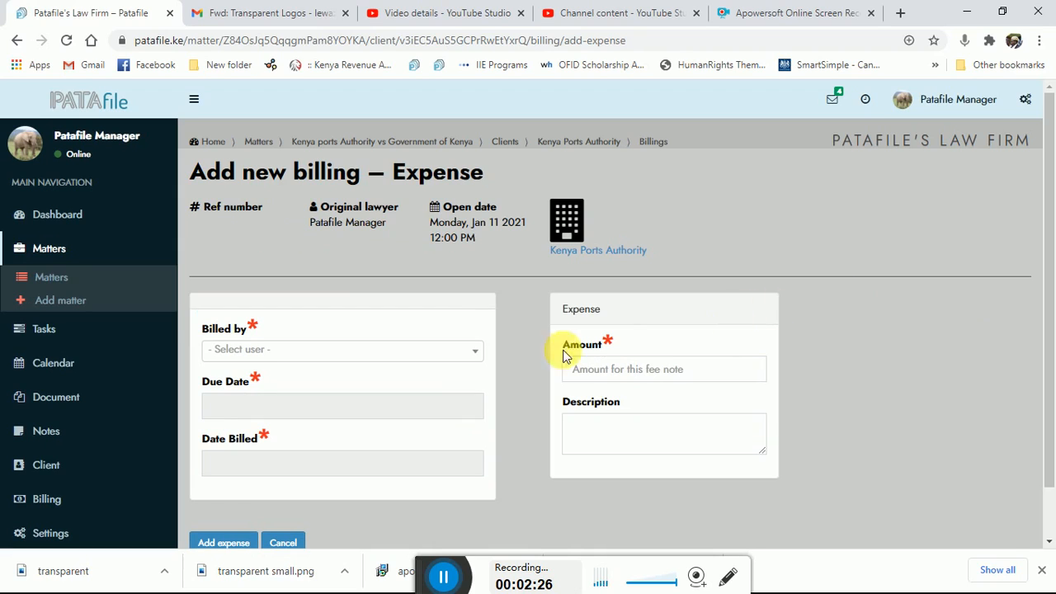
{"action": "left_click", "coordinate": [477, 356]}
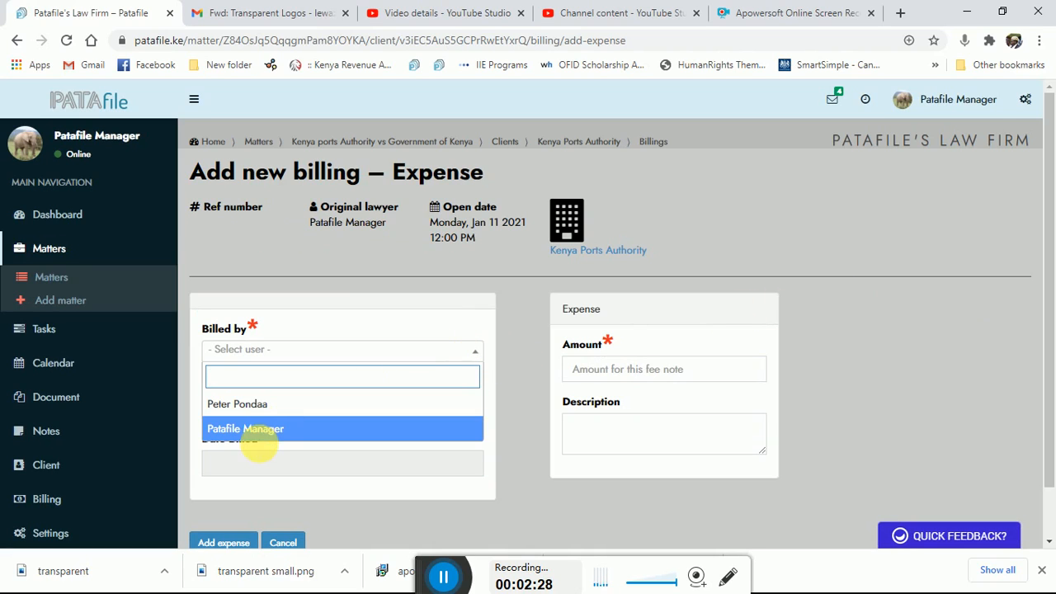
{"action": "left_click", "coordinate": [263, 430]}
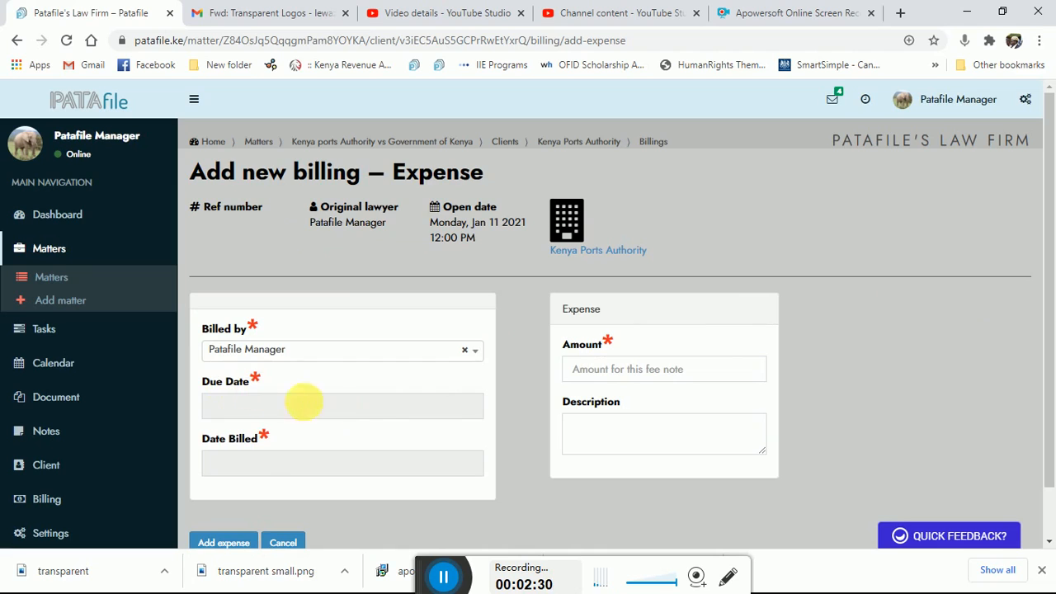
{"action": "left_click", "coordinate": [438, 412]}
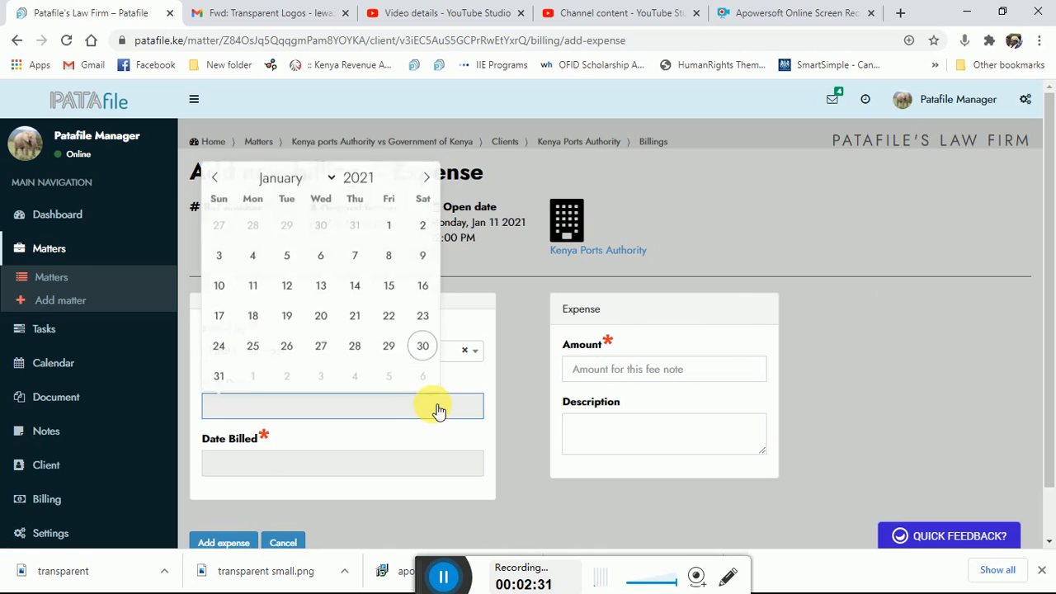
{"action": "left_click", "coordinate": [424, 347]}
{"action": "left_click", "coordinate": [360, 469]}
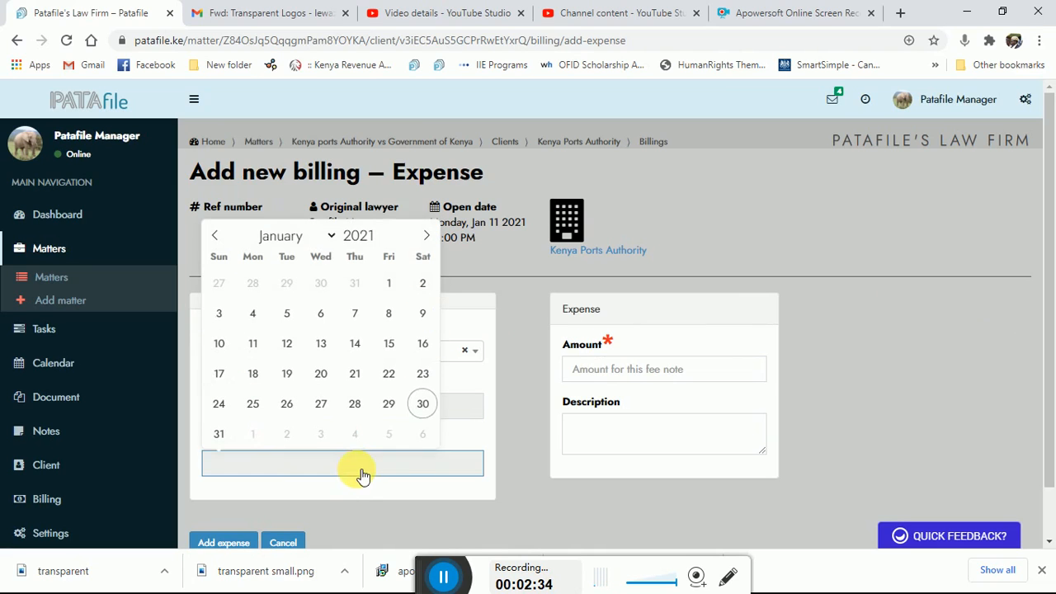
{"action": "left_click", "coordinate": [423, 404]}
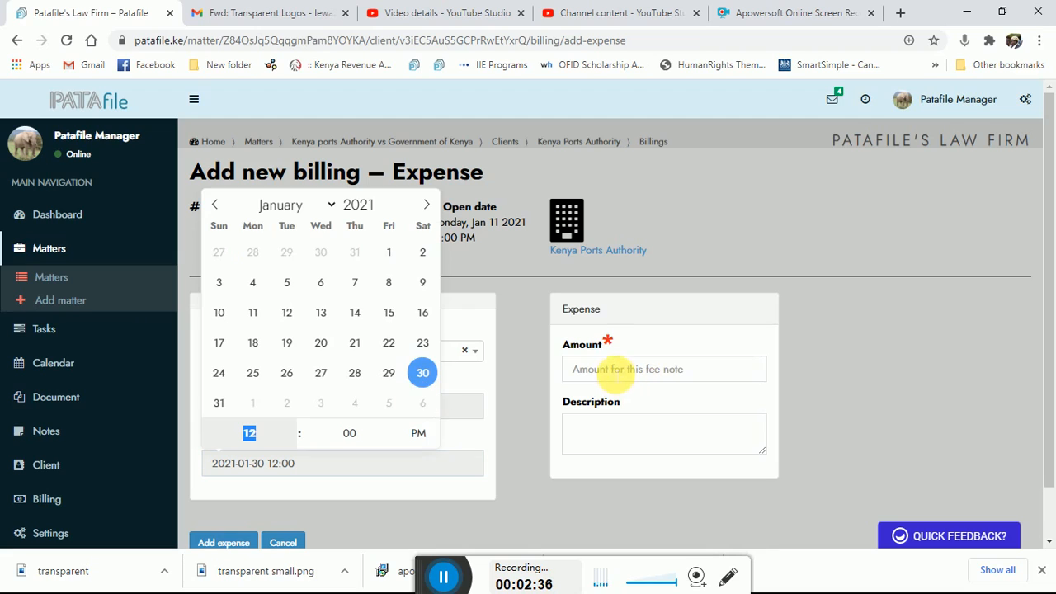
- Enter the amount 5000 and description "Court attendance fees", and submit the third expense
{"action": "left_click", "coordinate": [615, 370]}
{"action": "type", "text": "5000"}
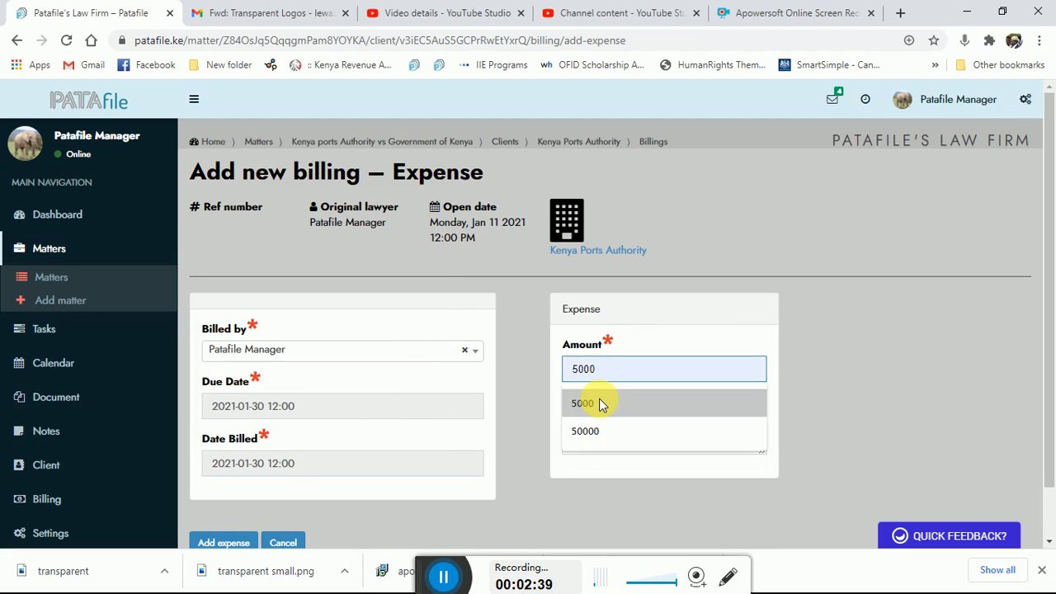
{"action": "left_click", "coordinate": [599, 402]}
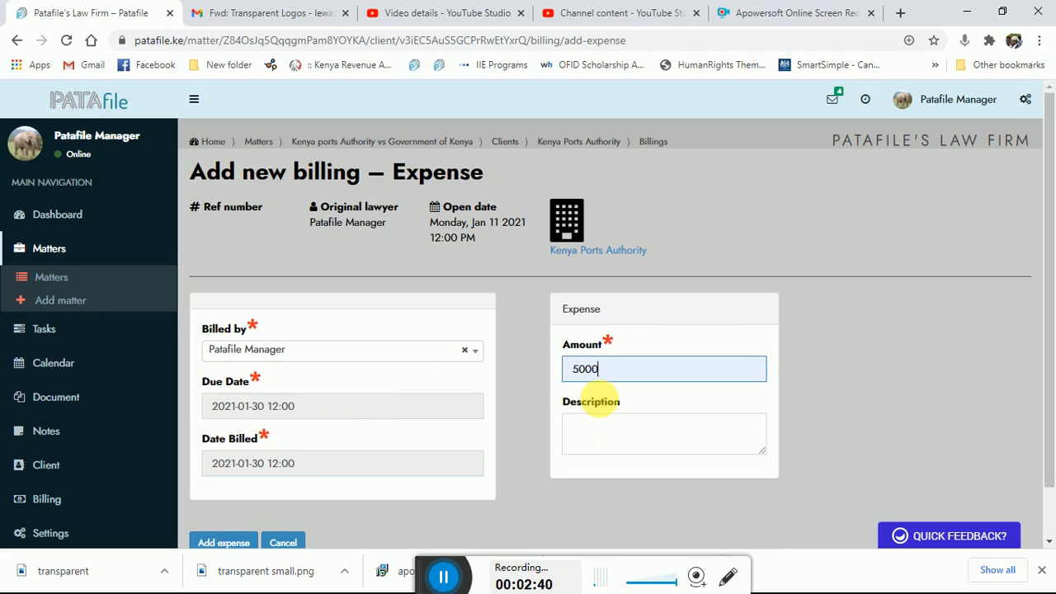
{"action": "left_click", "coordinate": [589, 430]}
{"action": "type", "text": "Co"}
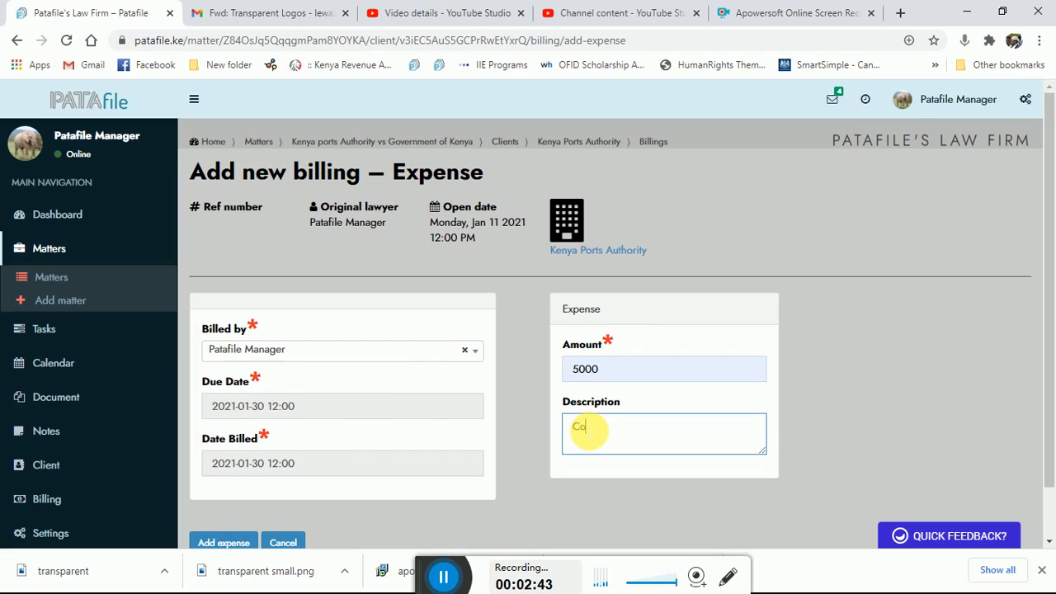
{"action": "type", "text": "urt attendance fees"}
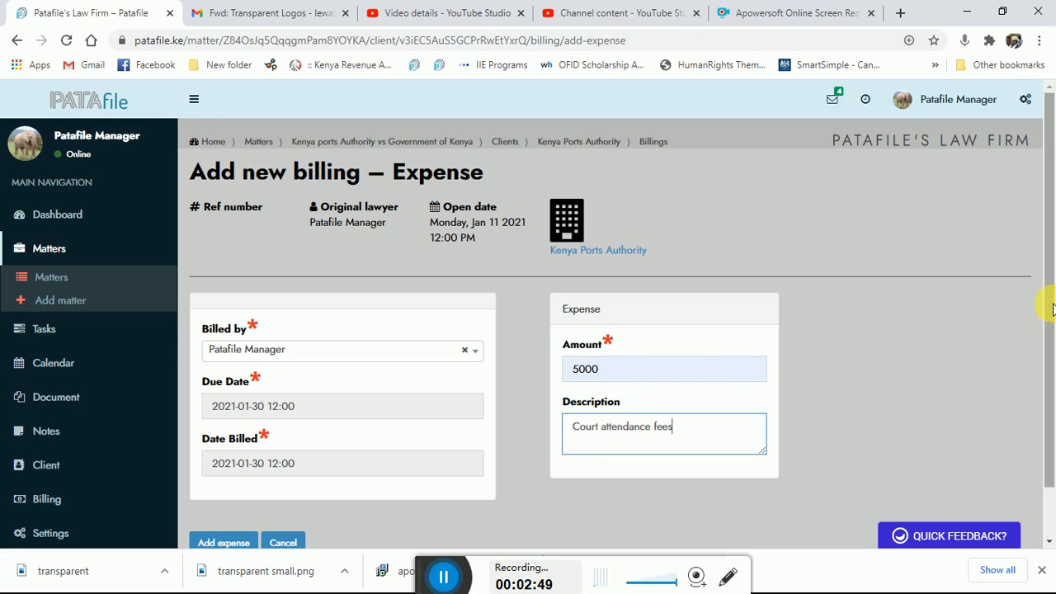
{"action": "left_click_drag", "start_coordinate": [1053, 309], "coordinate": [1053, 327]}
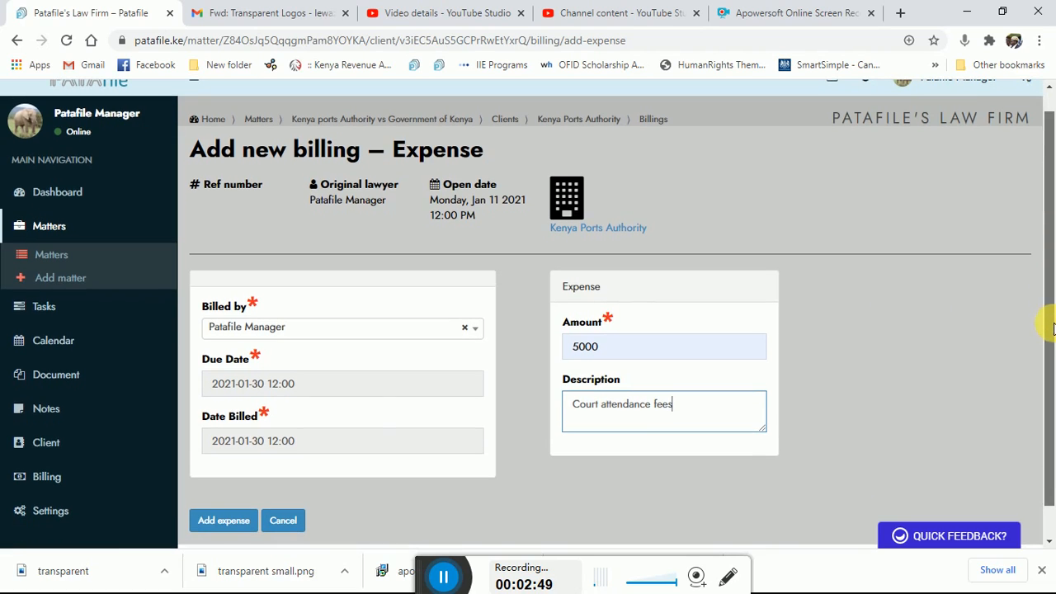
{"action": "left_click", "coordinate": [224, 524]}
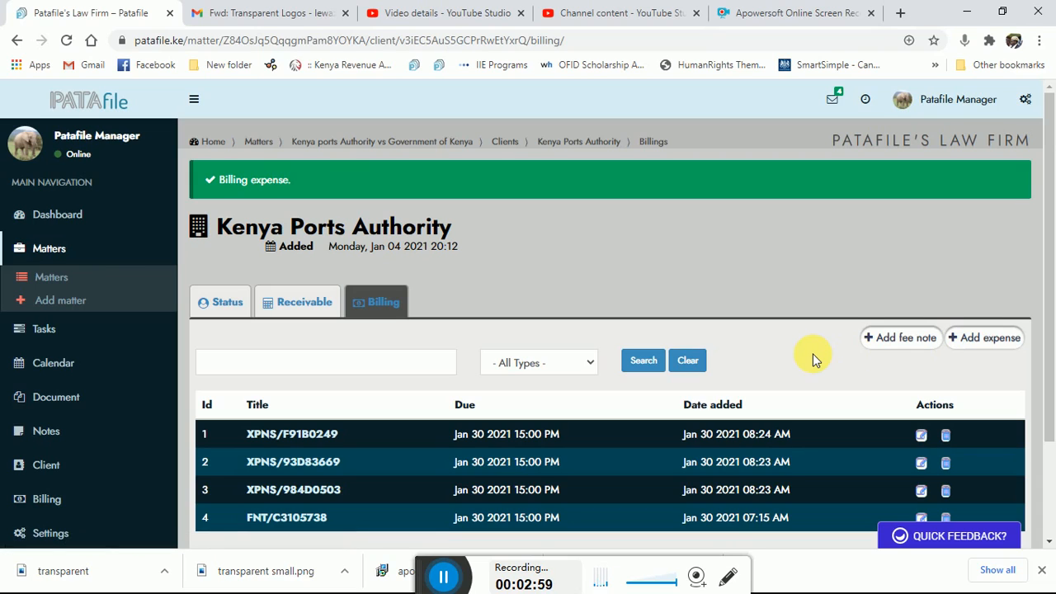
{"action": "left_click", "coordinate": [988, 337]}
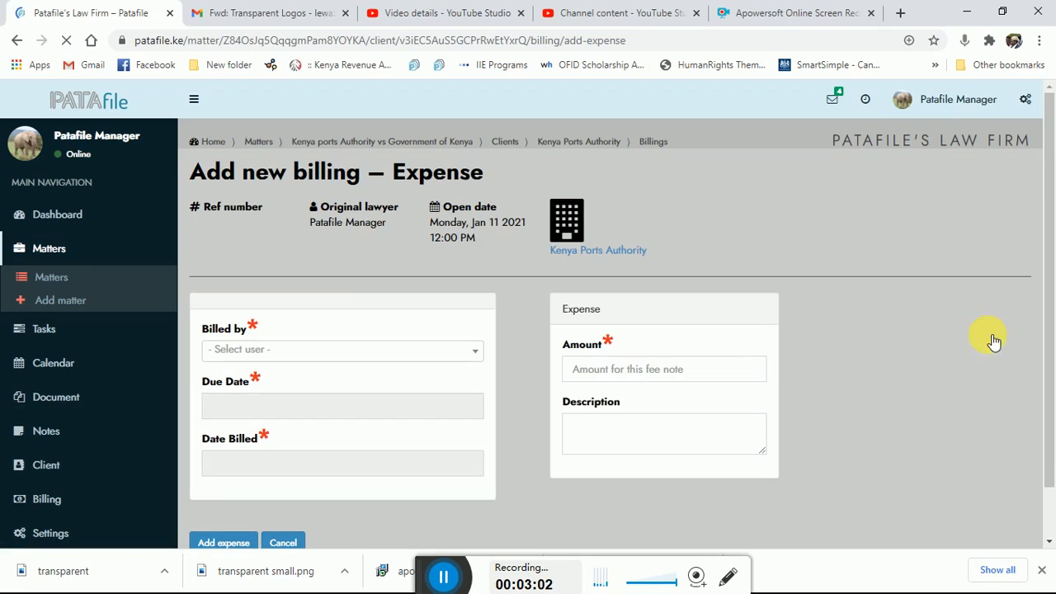
{"action": "left_click", "coordinate": [477, 351]}
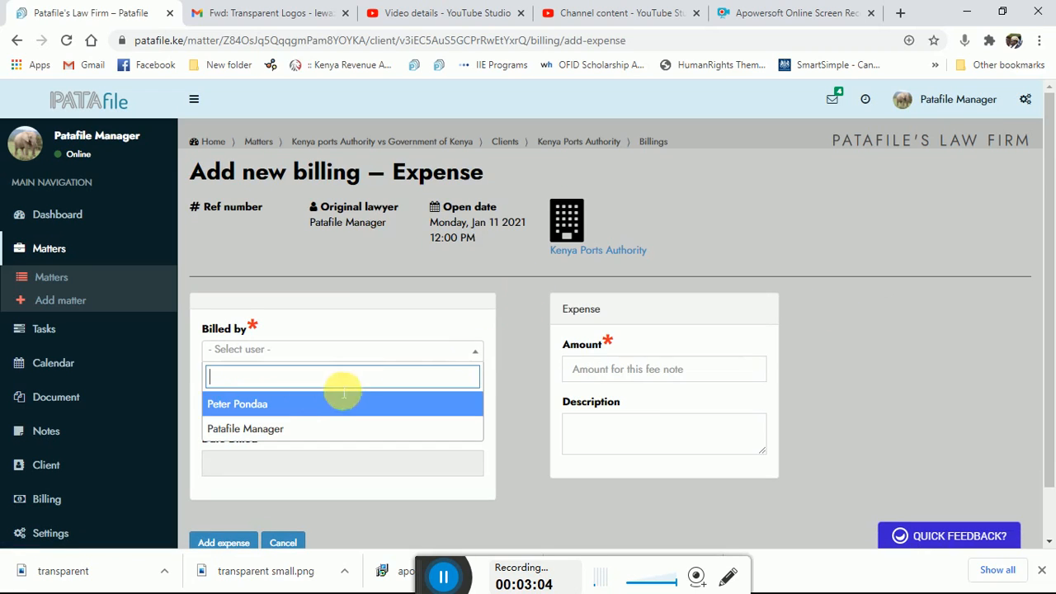
{"action": "left_click", "coordinate": [265, 431]}
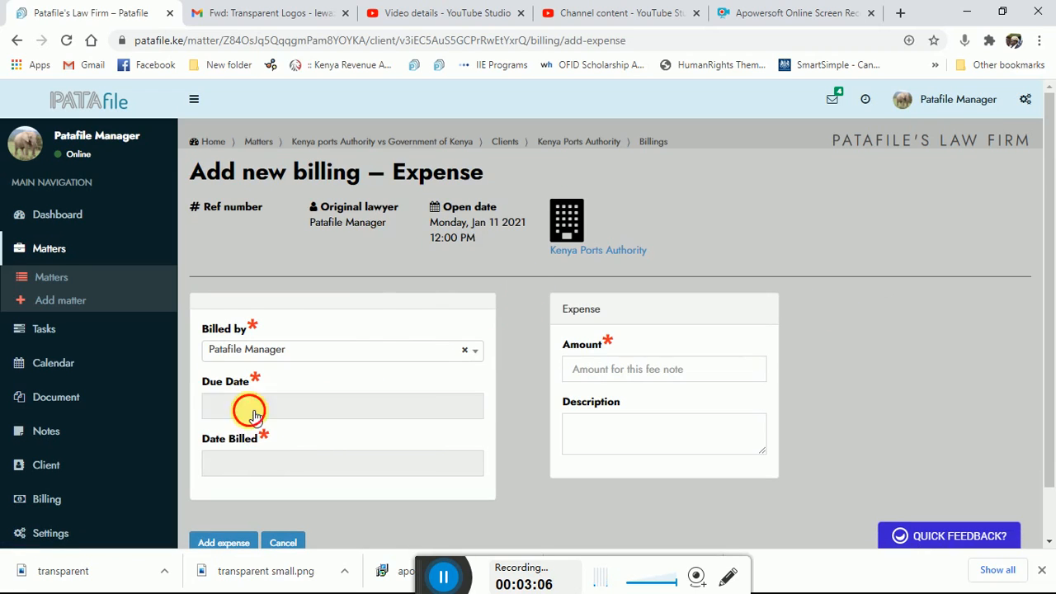
{"action": "left_click", "coordinate": [248, 406]}
{"action": "left_click", "coordinate": [423, 348]}
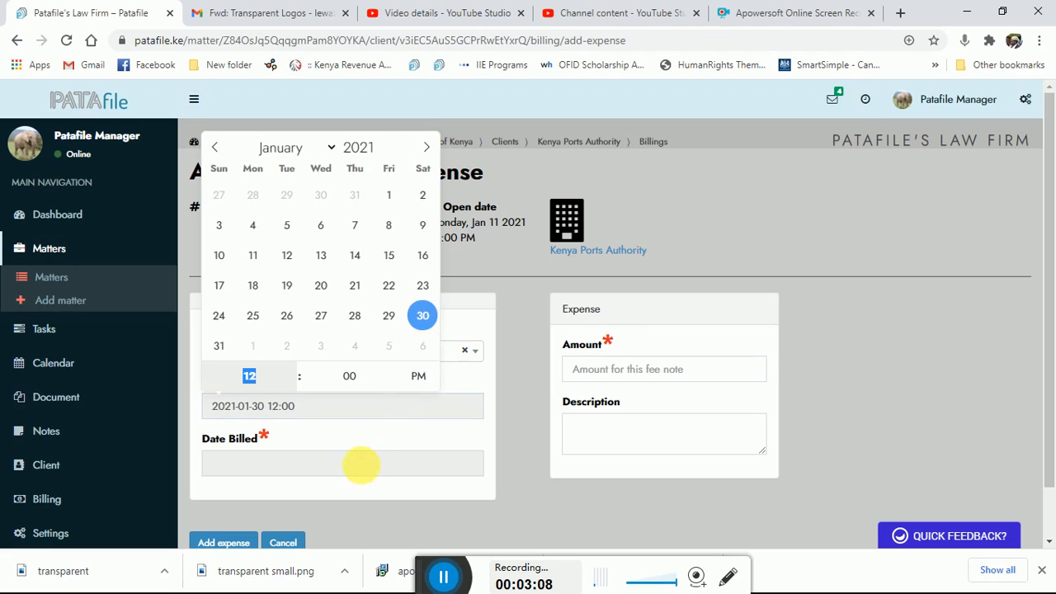
{"action": "left_click", "coordinate": [365, 467]}
{"action": "left_click", "coordinate": [422, 403]}
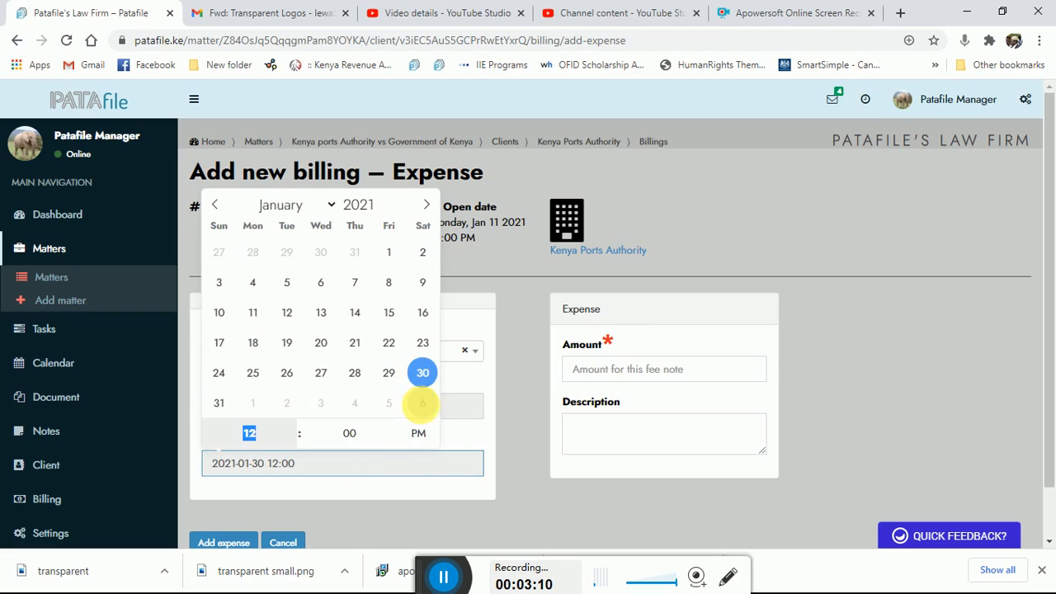
- Enter the amount 2000 and description "effected service", and submit the fourth expense
{"action": "left_click", "coordinate": [598, 369]}
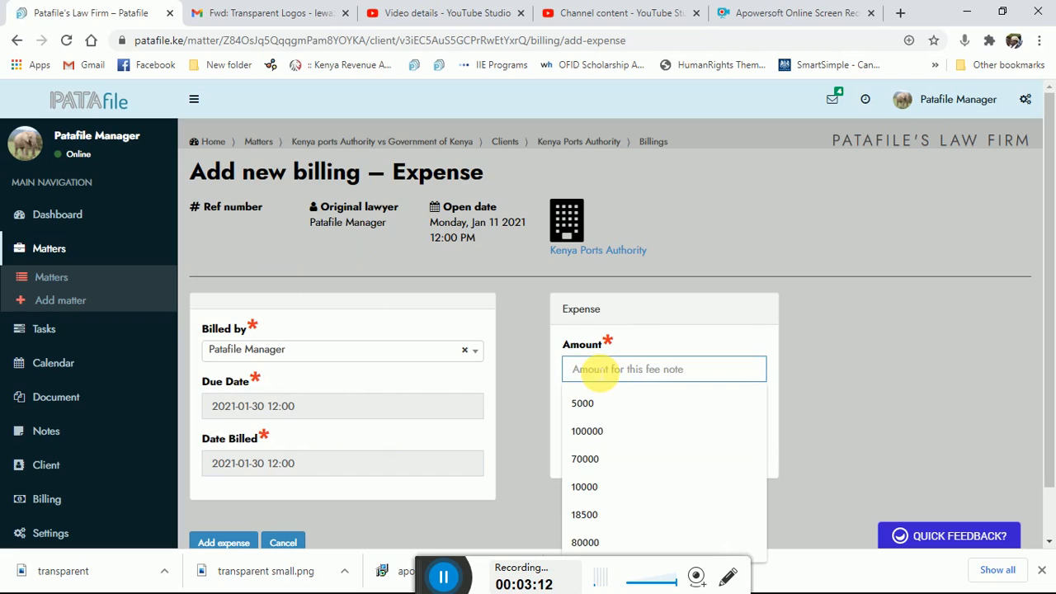
{"action": "type", "text": "2000"}
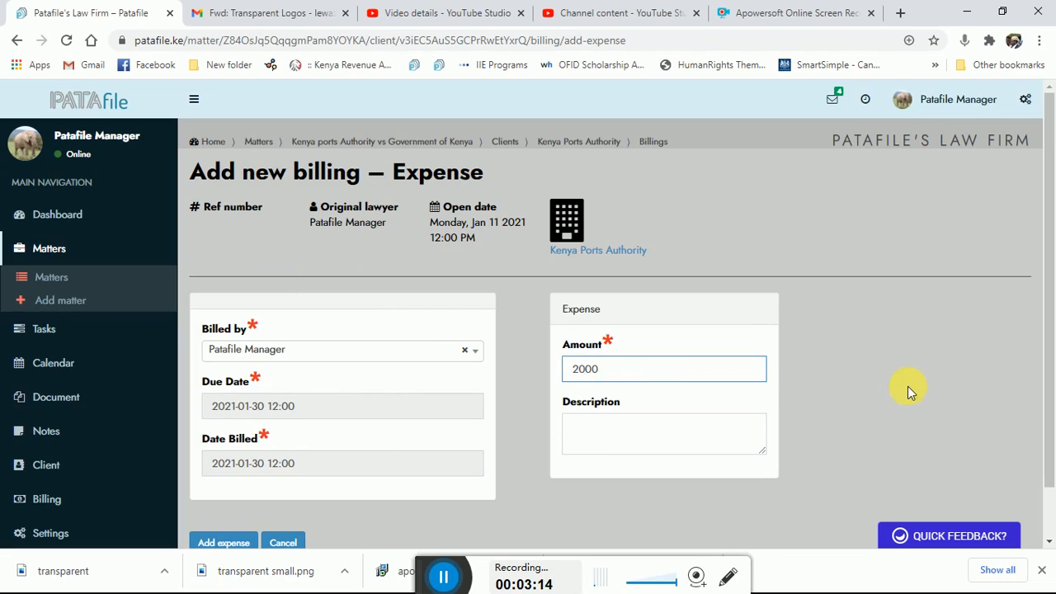
{"action": "left_click", "coordinate": [584, 433]}
{"action": "type", "text": "e"}
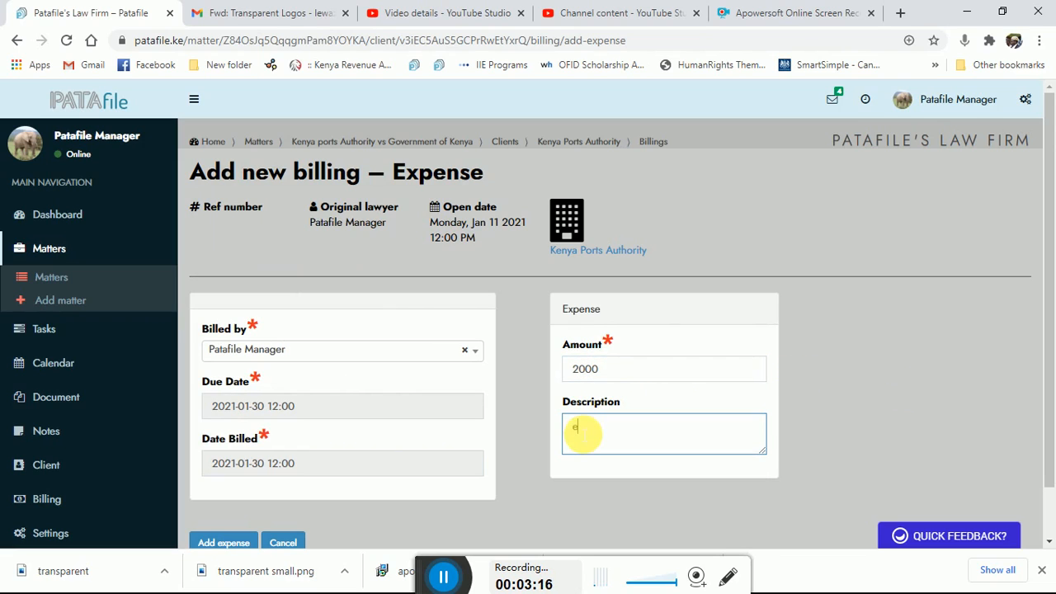
{"action": "type", "text": "ffected service"}
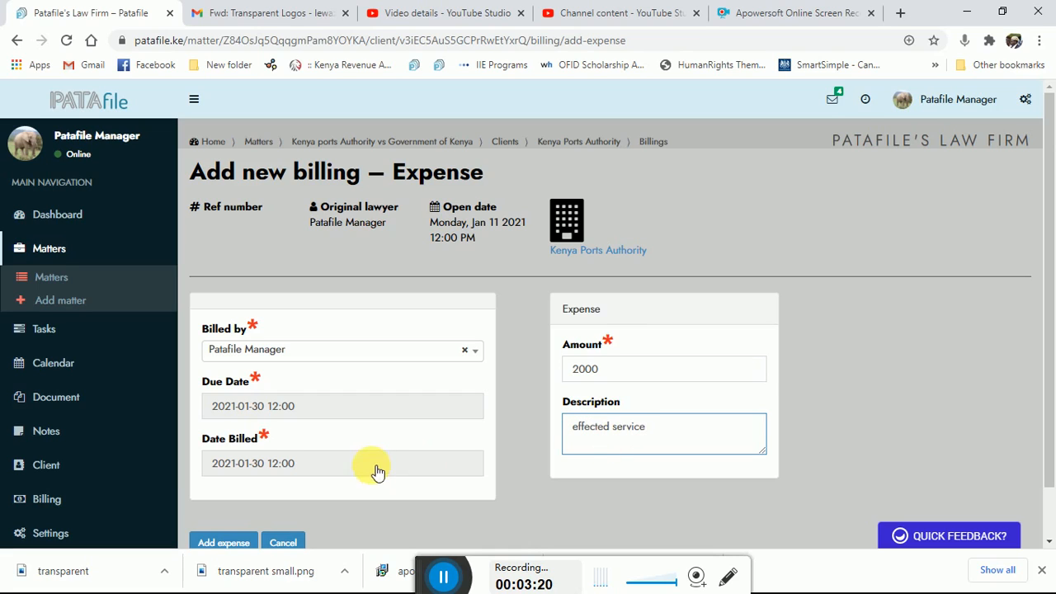
{"action": "left_click", "coordinate": [216, 545]}
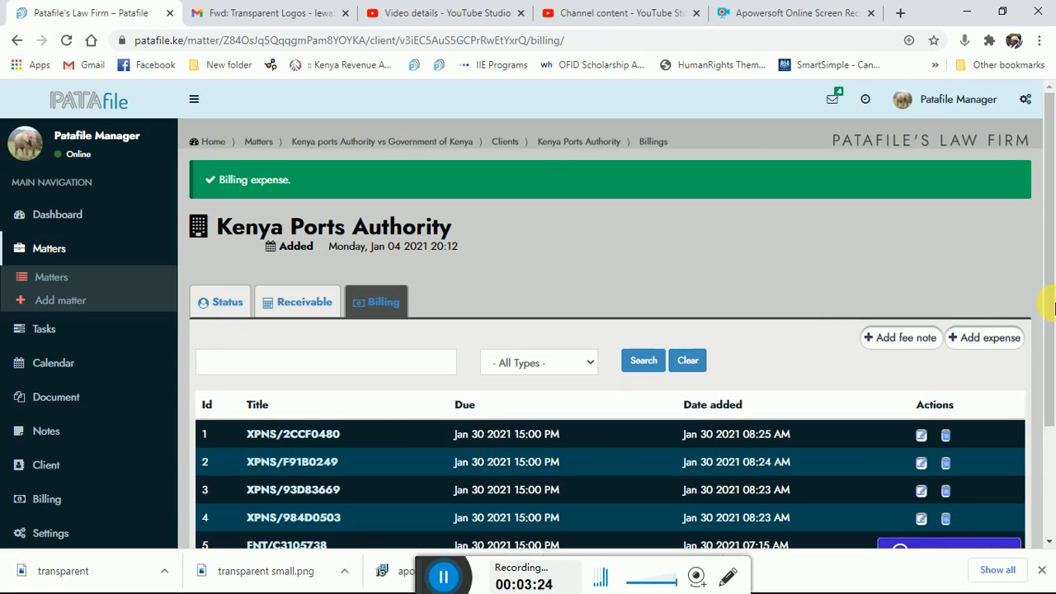
- Return to the matter's client list and generate the bill of costs for Kenya Ports Authority
{"action": "left_click_drag", "start_coordinate": [1047, 278], "coordinate": [1046, 330]}
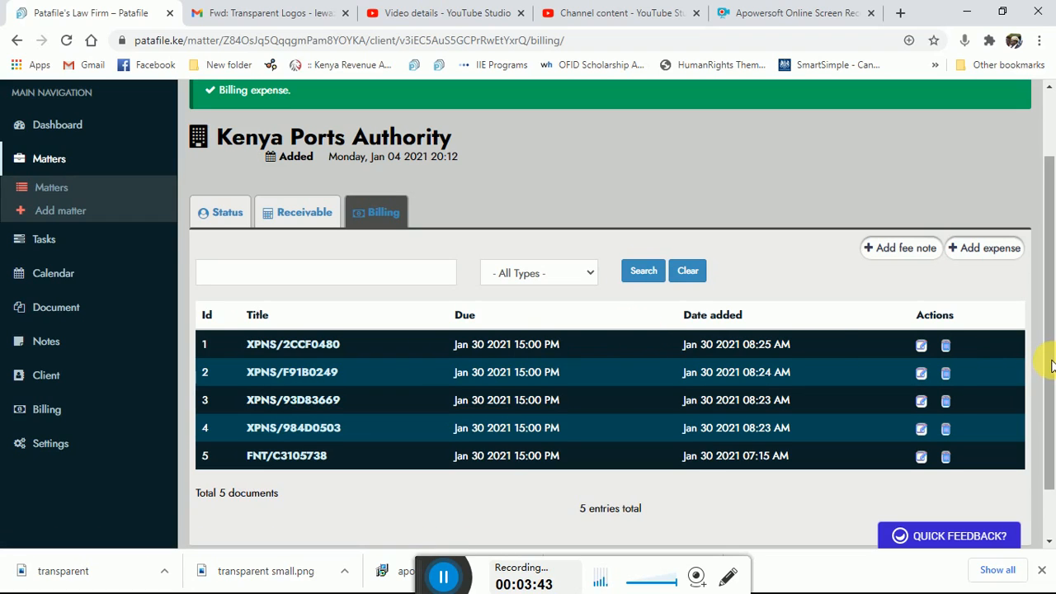
{"action": "left_click_drag", "start_coordinate": [1052, 366], "coordinate": [1052, 323]}
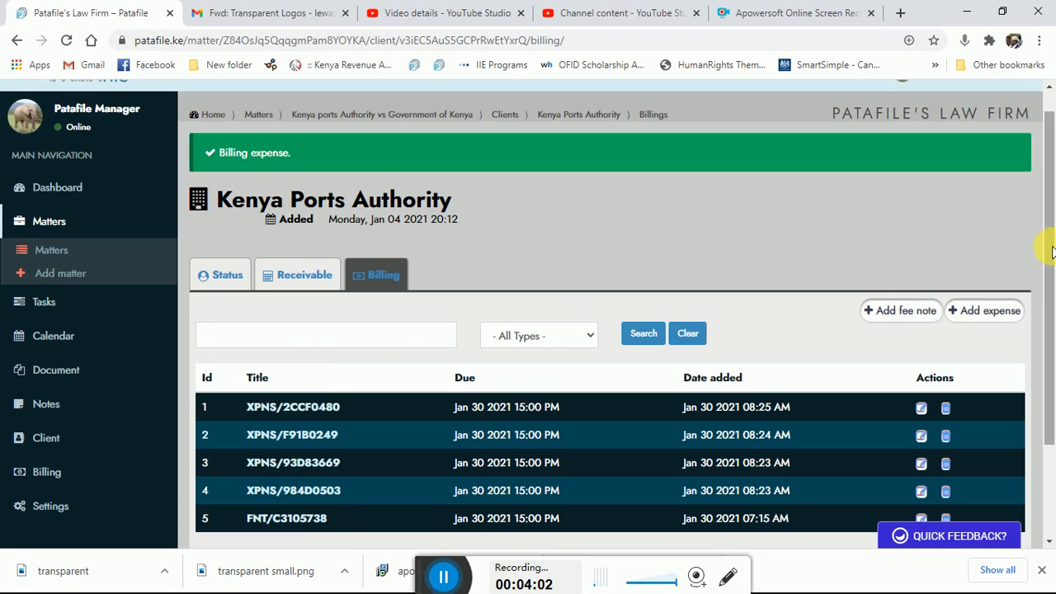
{"action": "mouse_move", "coordinate": [1052, 246]}
{"action": "left_mouse_down"}
{"action": "mouse_move", "coordinate": [1052, 338]}
{"action": "mouse_move", "coordinate": [1053, 240]}
{"action": "left_mouse_up"}
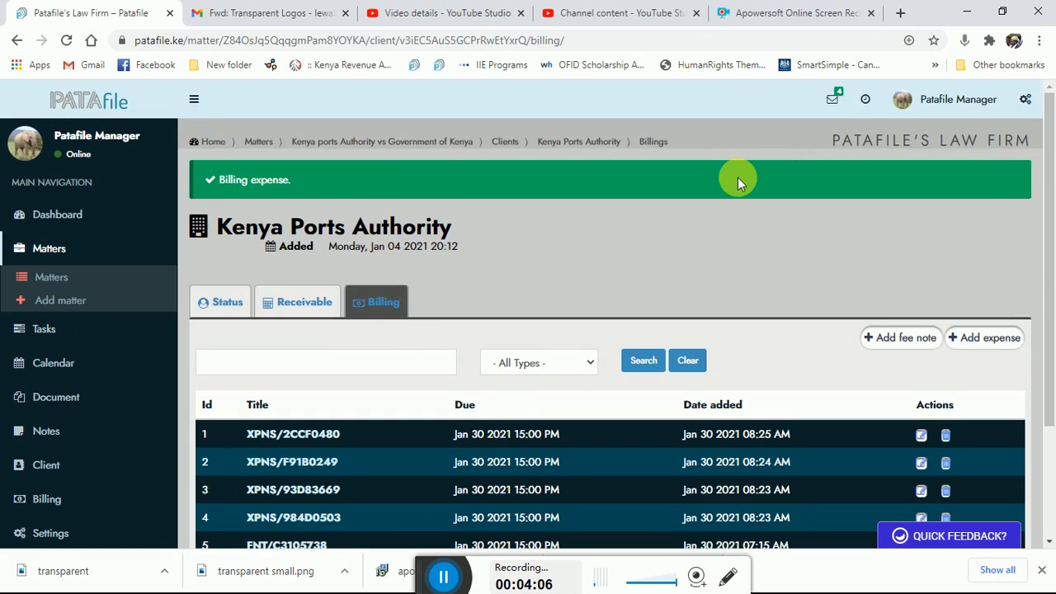
{"action": "left_click", "coordinate": [509, 144]}
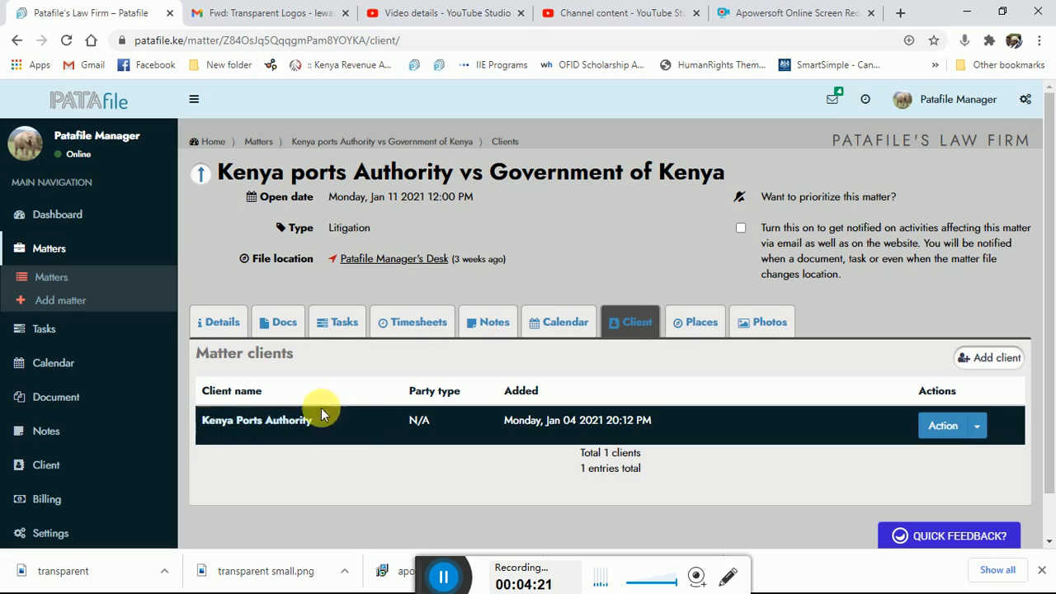
{"action": "left_click", "coordinate": [980, 426]}
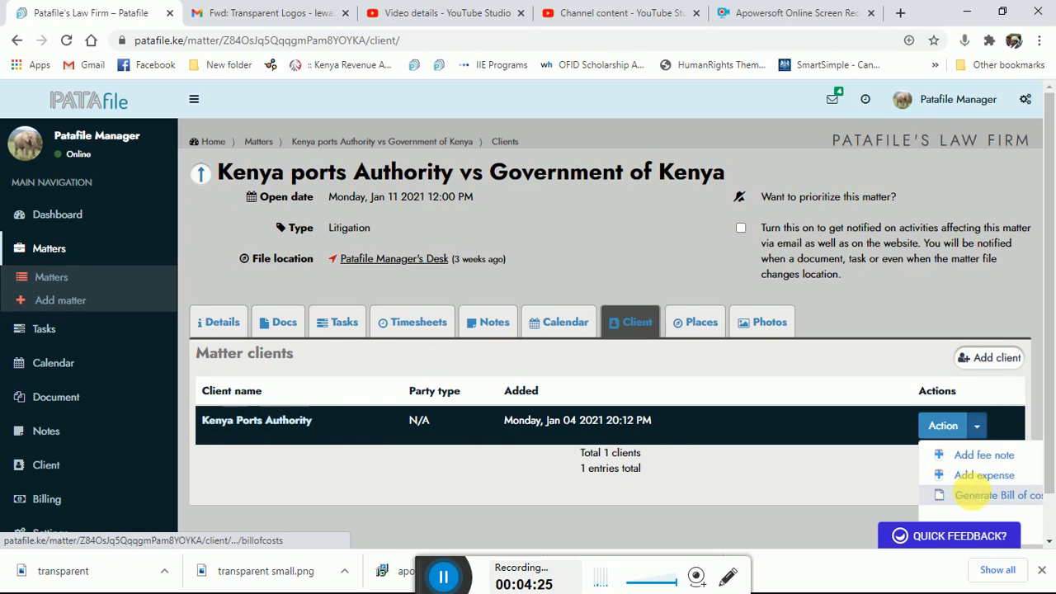
{"action": "left_click", "coordinate": [972, 495]}
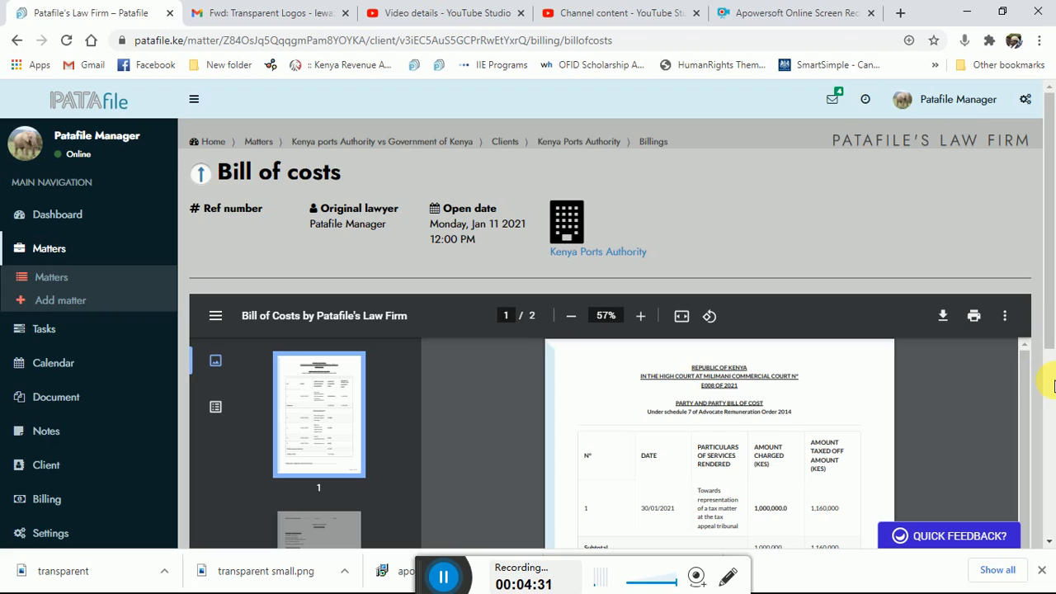
- Enlarge the bill of costs to 100% and examine its service charges, disbursements, total cost and closing page
{"action": "scroll", "coordinate": [1048, 423], "scroll_direction": "down", "scroll_amount": 2}
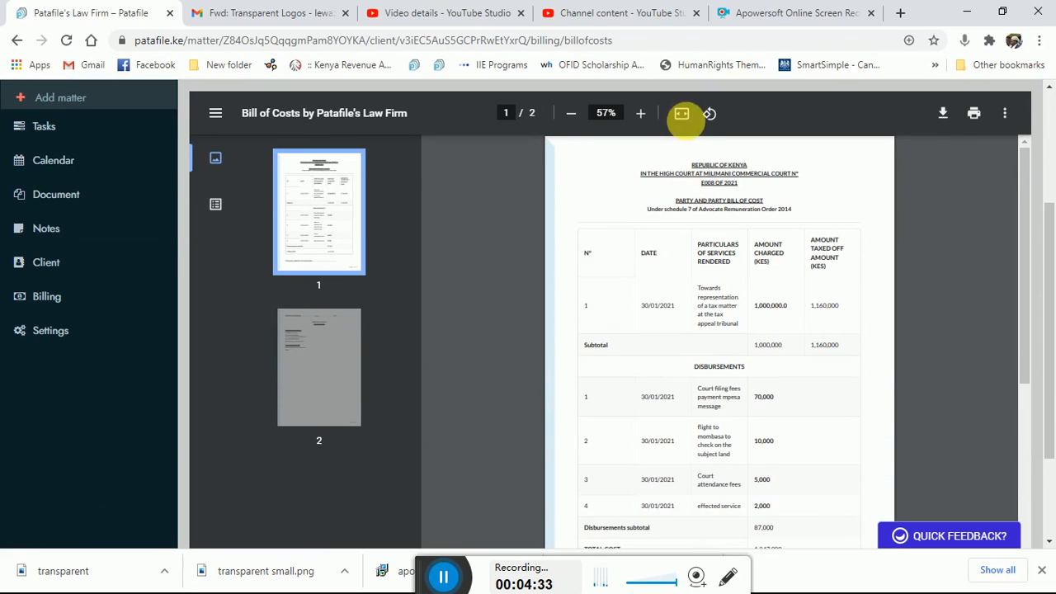
{"action": "left_click", "coordinate": [642, 113]}
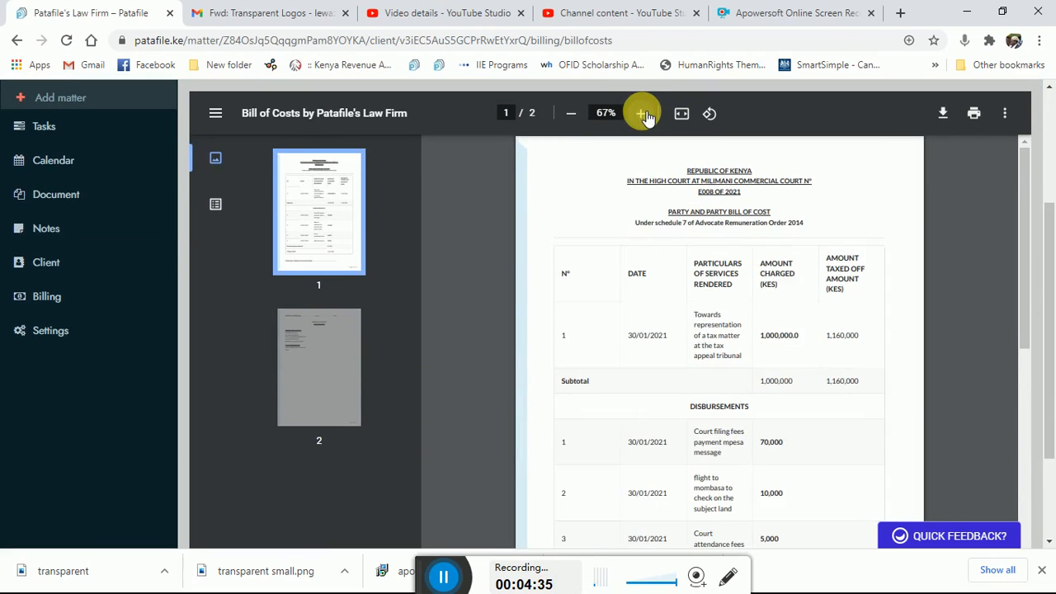
{"action": "left_click", "coordinate": [642, 113]}
{"action": "left_click", "coordinate": [642, 113]}
{"action": "left_click", "coordinate": [642, 113]}
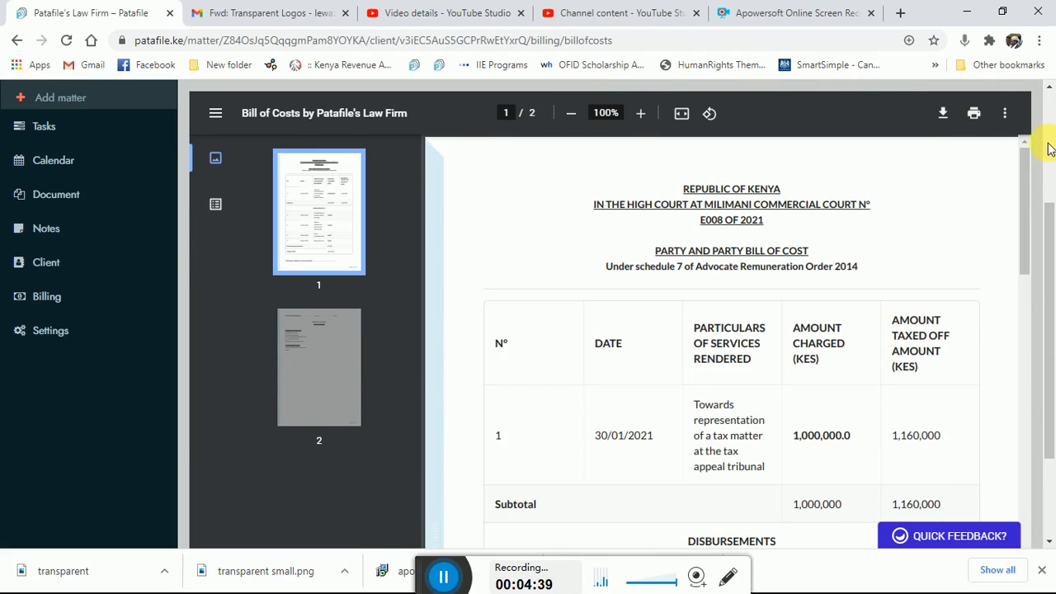
{"action": "left_click_drag", "start_coordinate": [1047, 231], "coordinate": [1052, 318]}
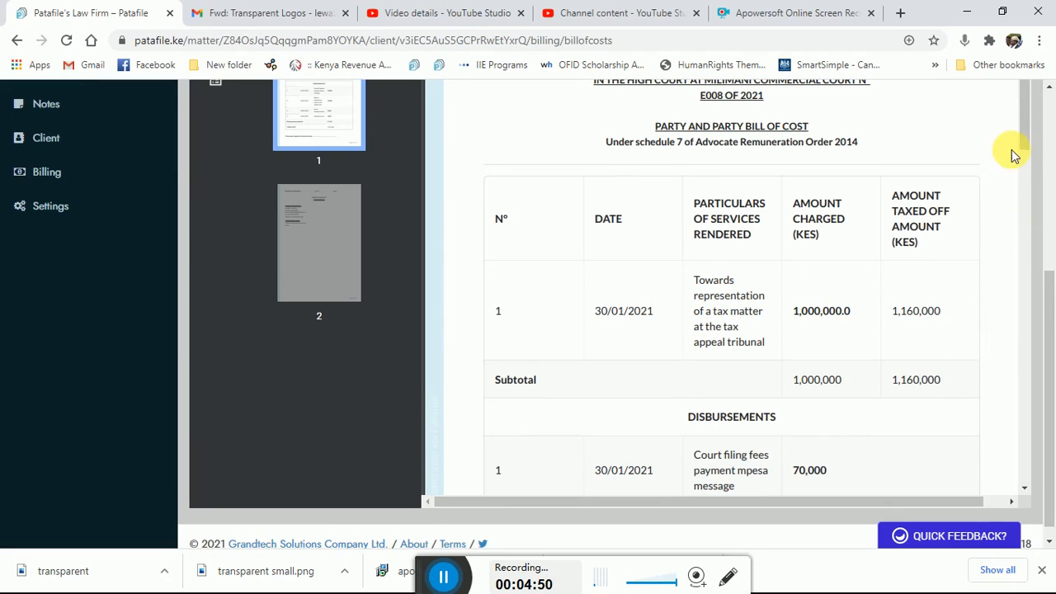
{"action": "left_click_drag", "start_coordinate": [1030, 136], "coordinate": [1042, 216]}
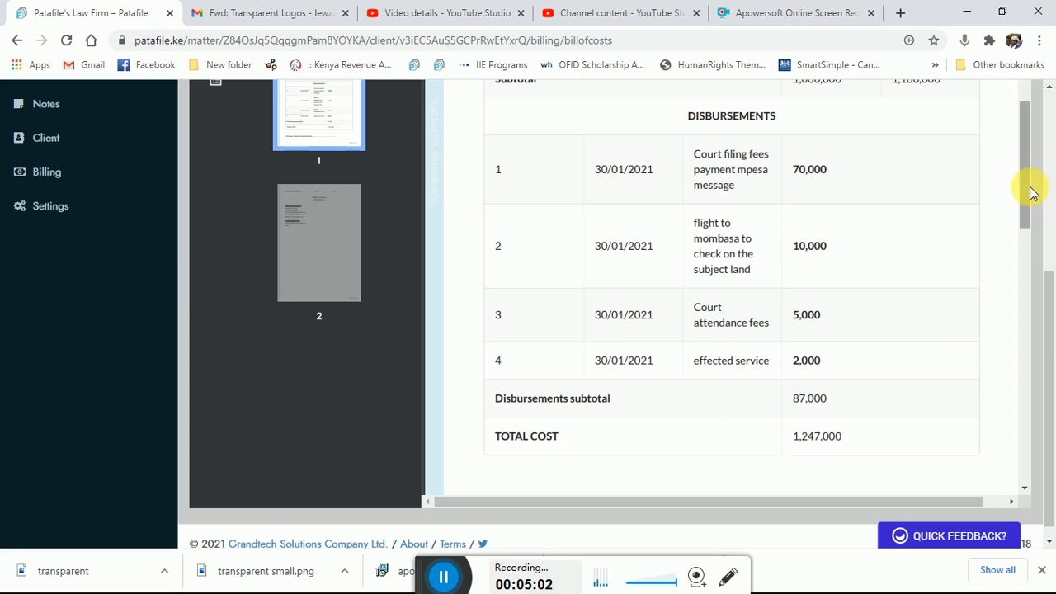
{"action": "left_click_drag", "start_coordinate": [1027, 189], "coordinate": [1031, 278]}
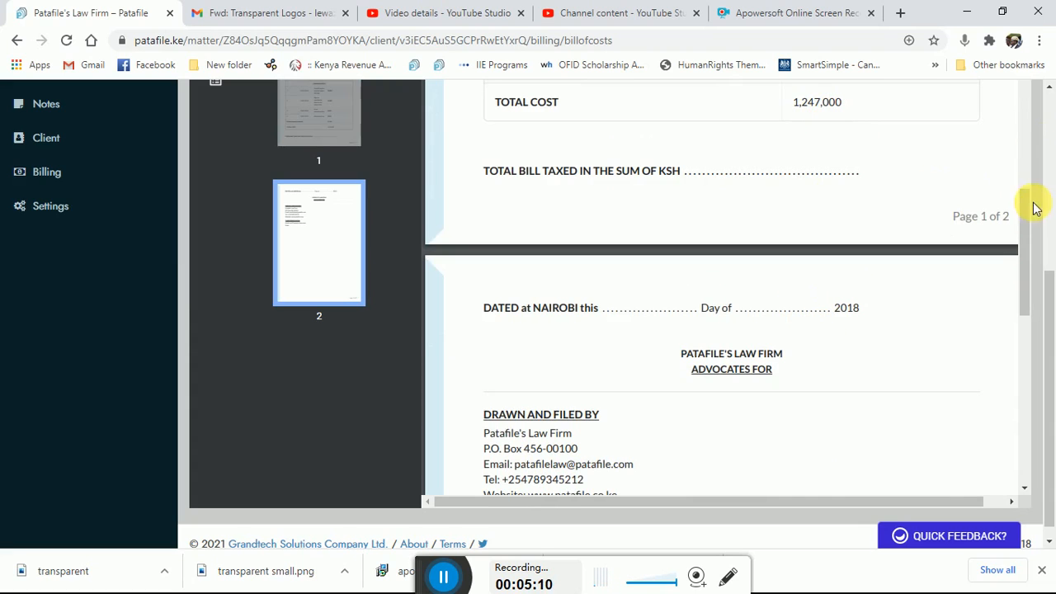
{"action": "left_click_drag", "start_coordinate": [1029, 220], "coordinate": [903, 120]}
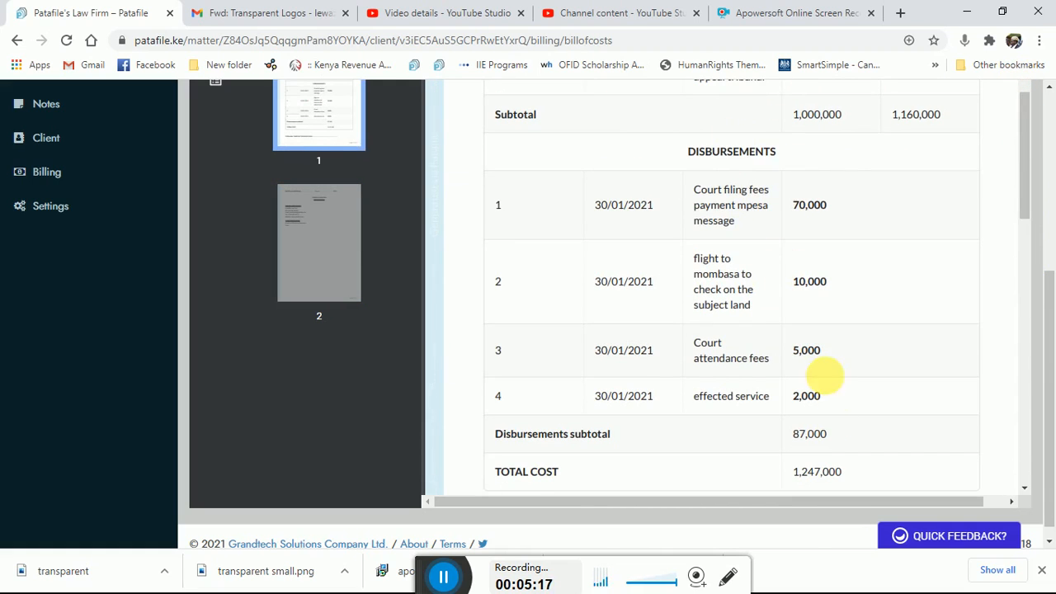
- Review the bill of costs again from its court heading through the services and disbursements table to the drawn-and-filed and service details
{"action": "left_click_drag", "start_coordinate": [1023, 182], "coordinate": [1020, 99]}
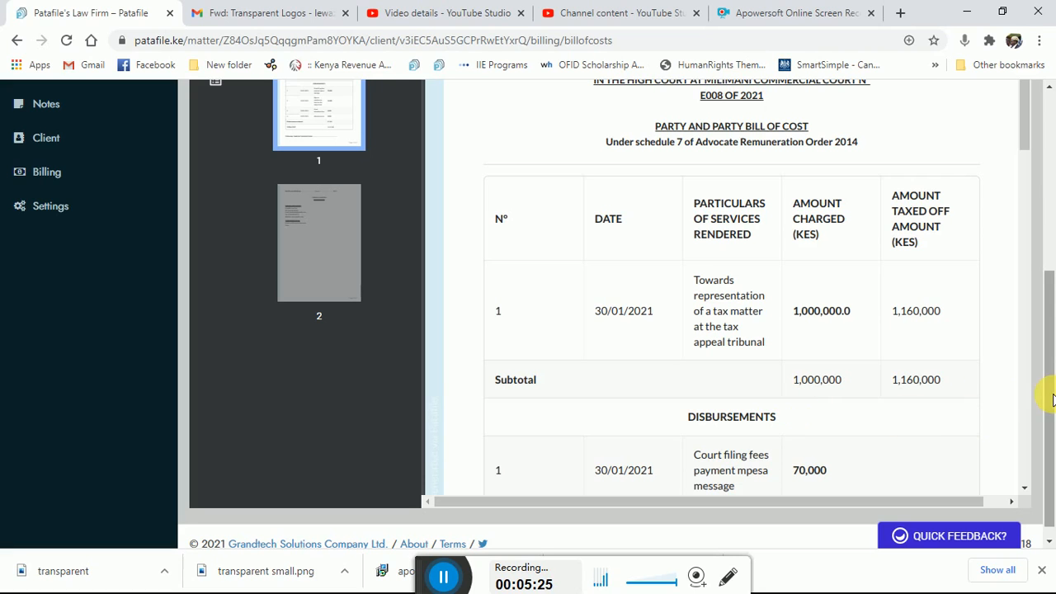
{"action": "left_click_drag", "start_coordinate": [1052, 396], "coordinate": [1052, 242]}
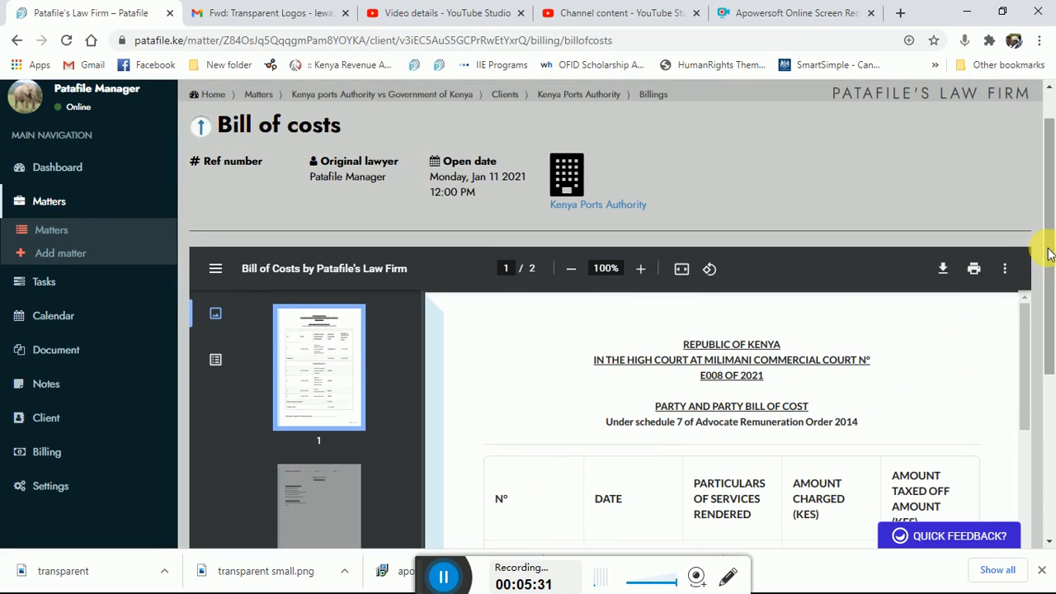
{"action": "left_click_drag", "start_coordinate": [1050, 254], "coordinate": [1049, 315]}
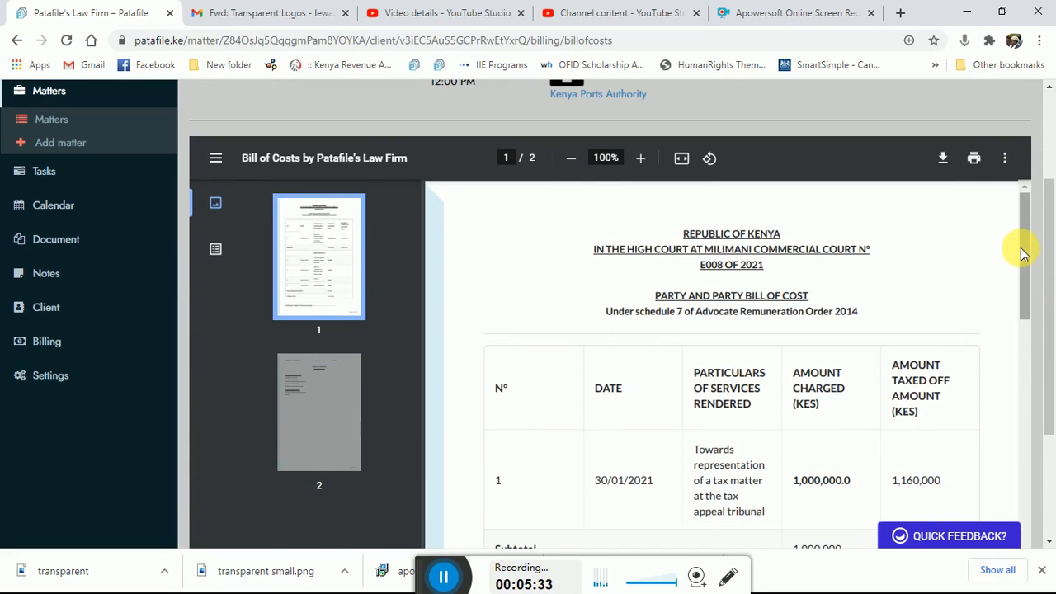
{"action": "left_click_drag", "start_coordinate": [1022, 254], "coordinate": [1029, 338]}
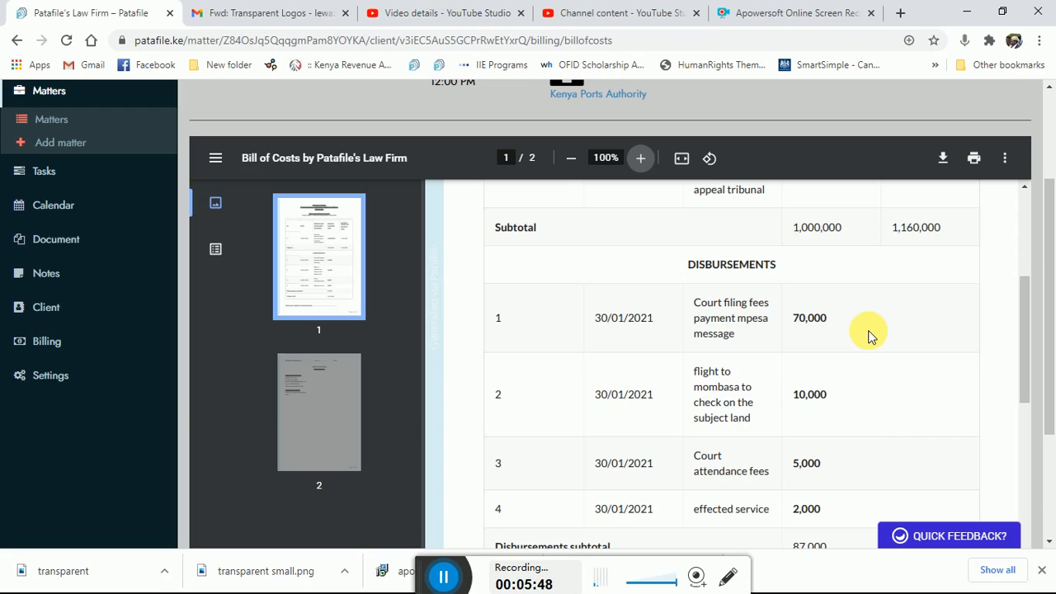
{"action": "left_click_drag", "start_coordinate": [1024, 332], "coordinate": [1032, 203]}
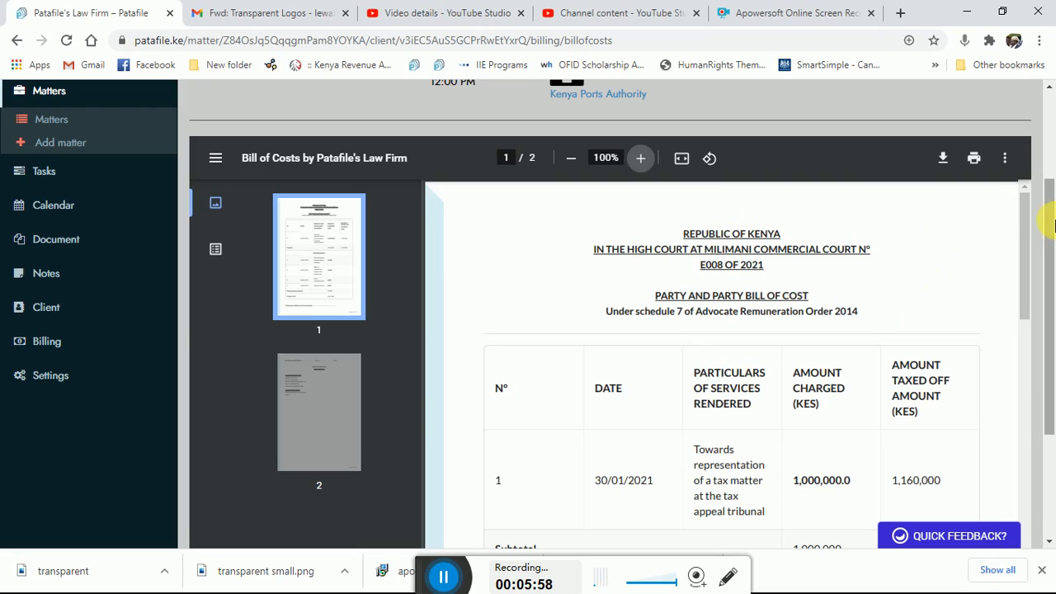
{"action": "left_click_drag", "start_coordinate": [1029, 223], "coordinate": [1032, 459]}
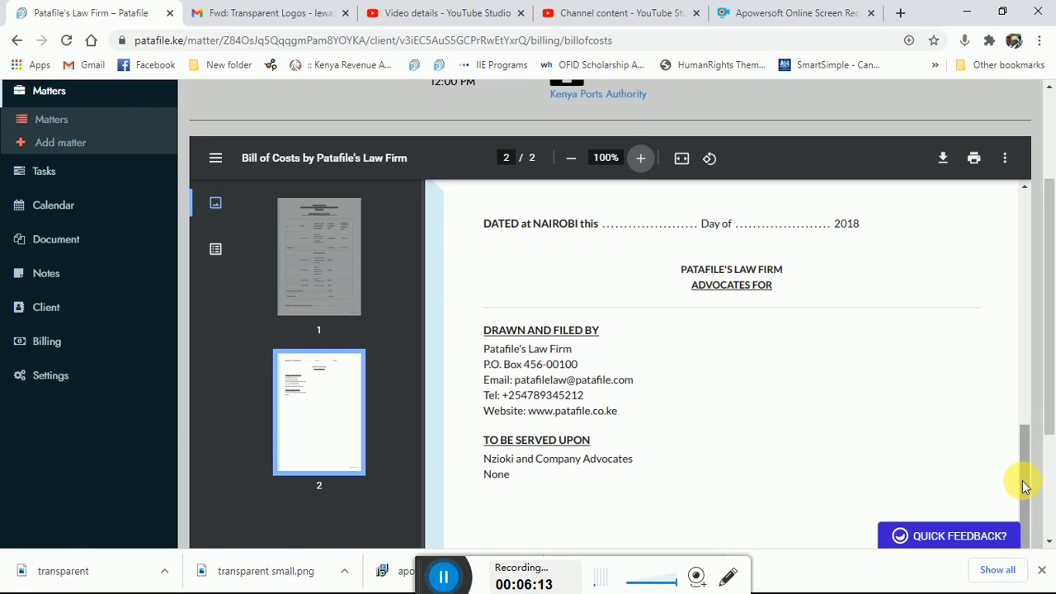
{"action": "left_click_drag", "start_coordinate": [1020, 484], "coordinate": [1005, 227]}
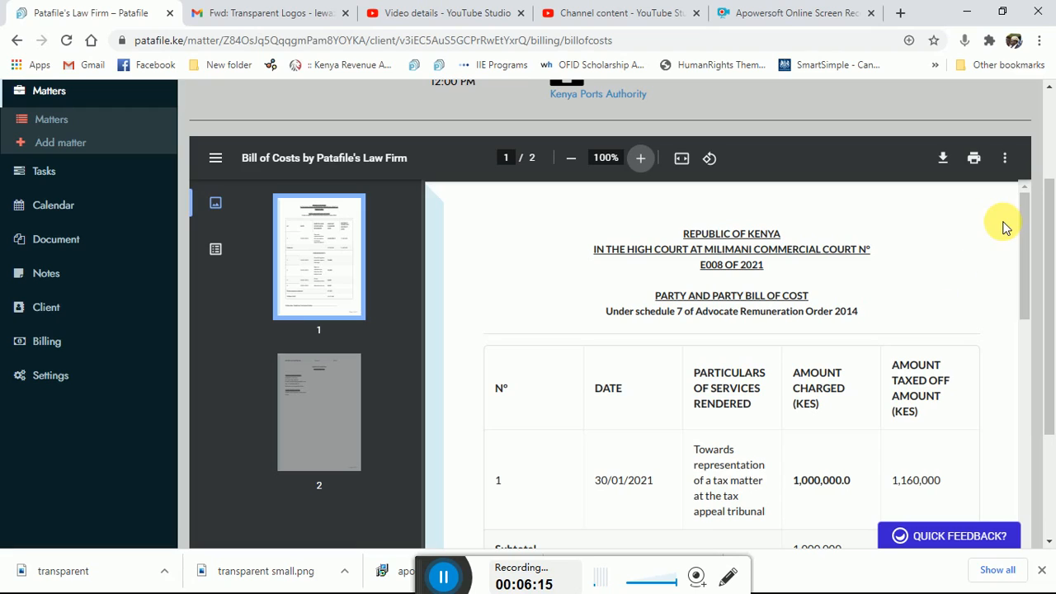